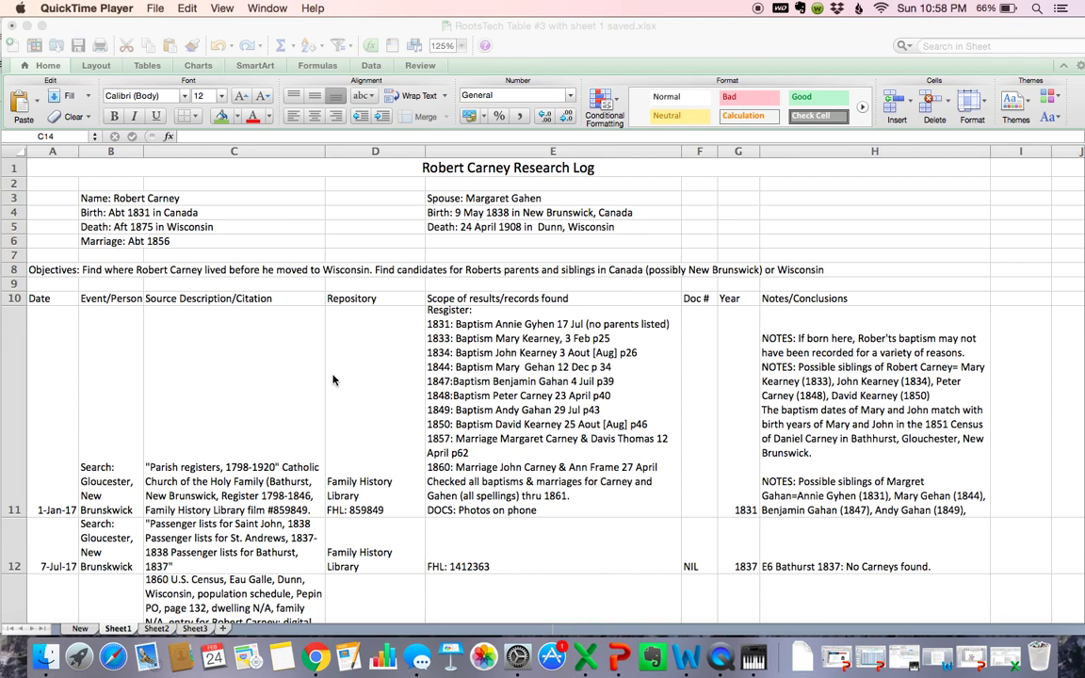
- Go cell by cell through the log entries in rows 10 to 13 to examine the citation, repository and notes columns
click(243, 372)
click(243, 371)
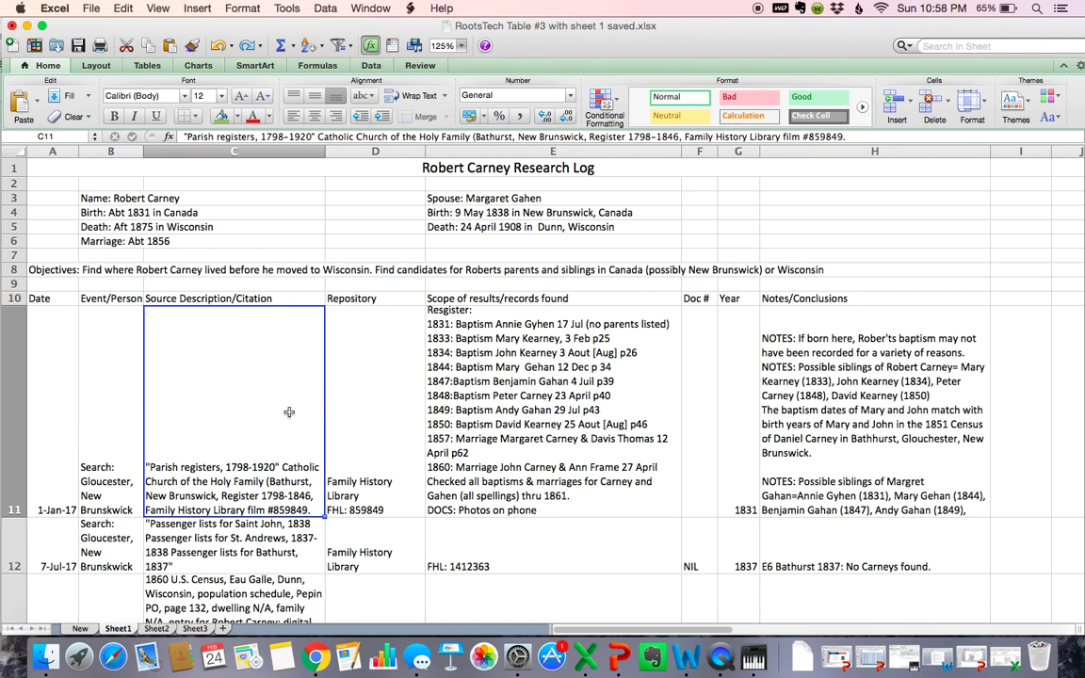
key(Right)
key(Right)
key(Right)
key(Right)
key(Right)
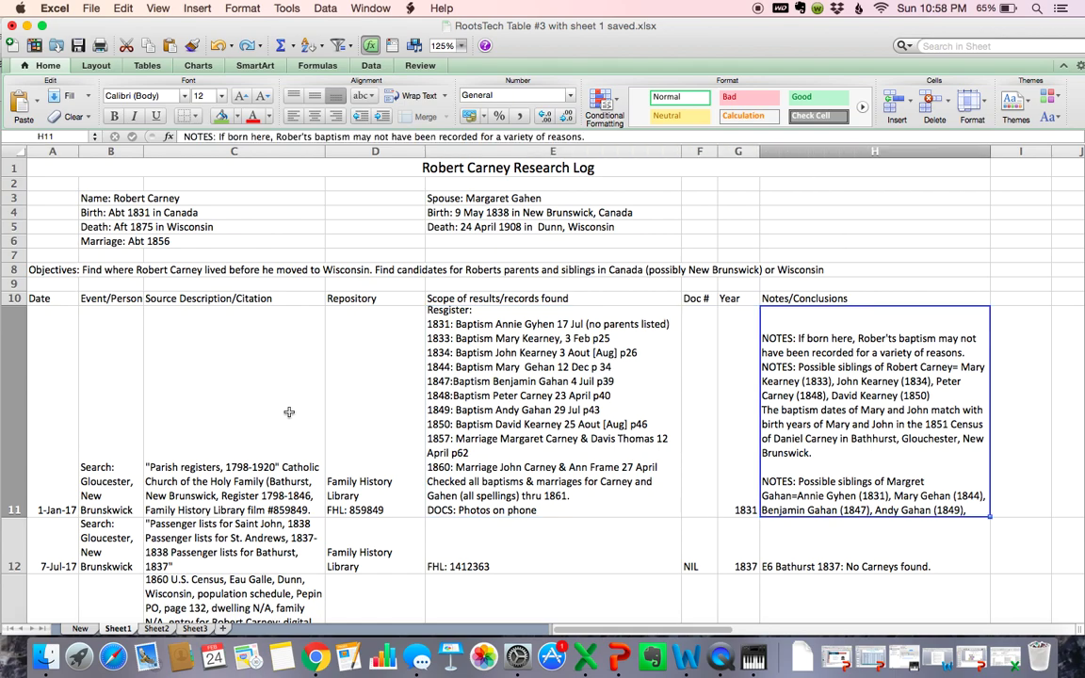
key(Down)
key(Down)
key(Left)
key(Left)
key(Left)
key(Left)
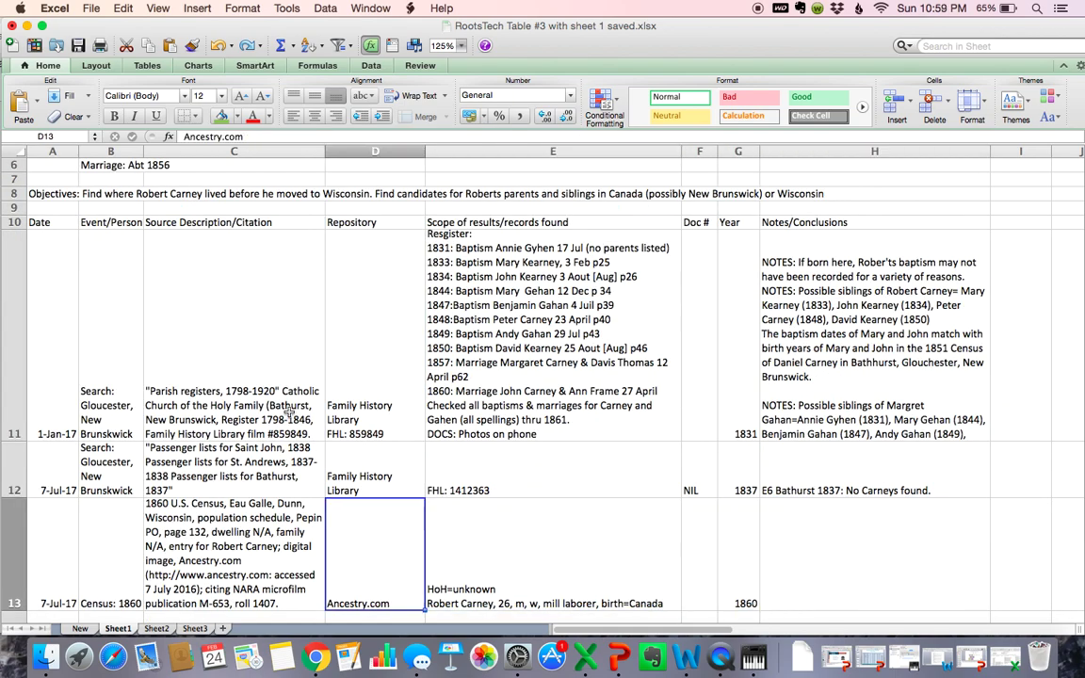
key(Up)
key(Up)
key(Up)
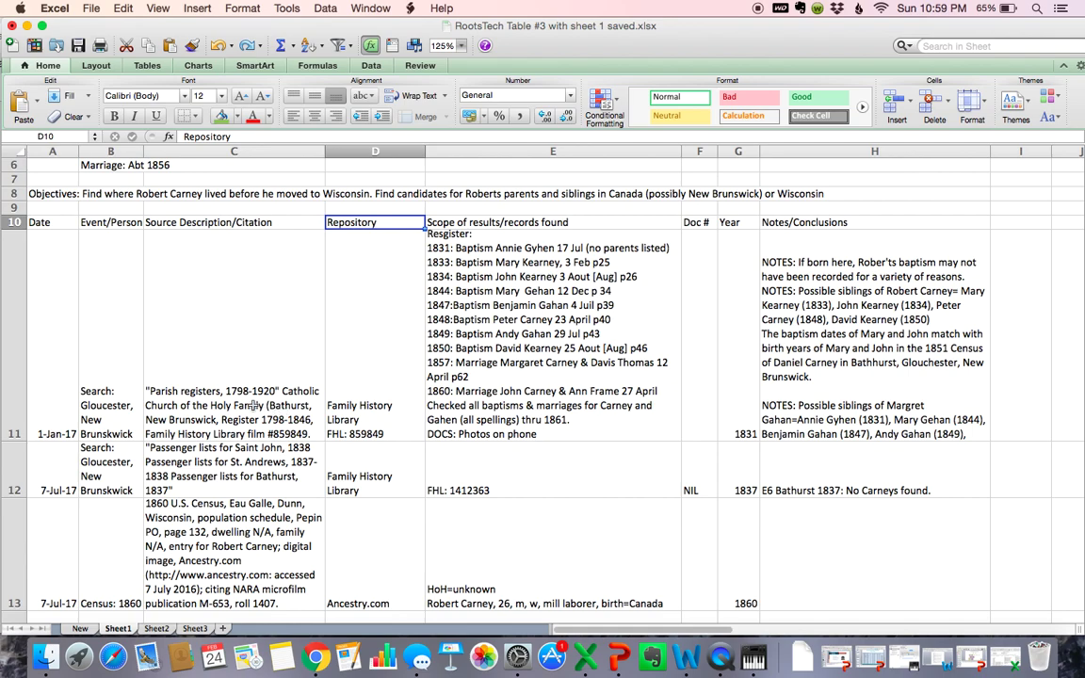
click(233, 331)
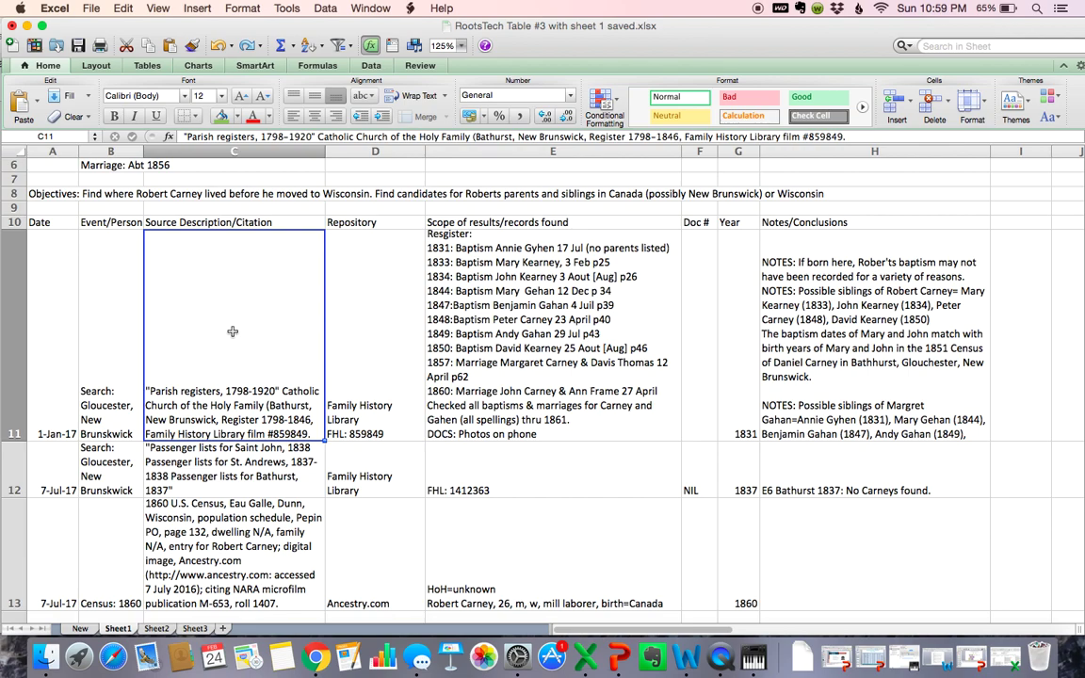
key(Down)
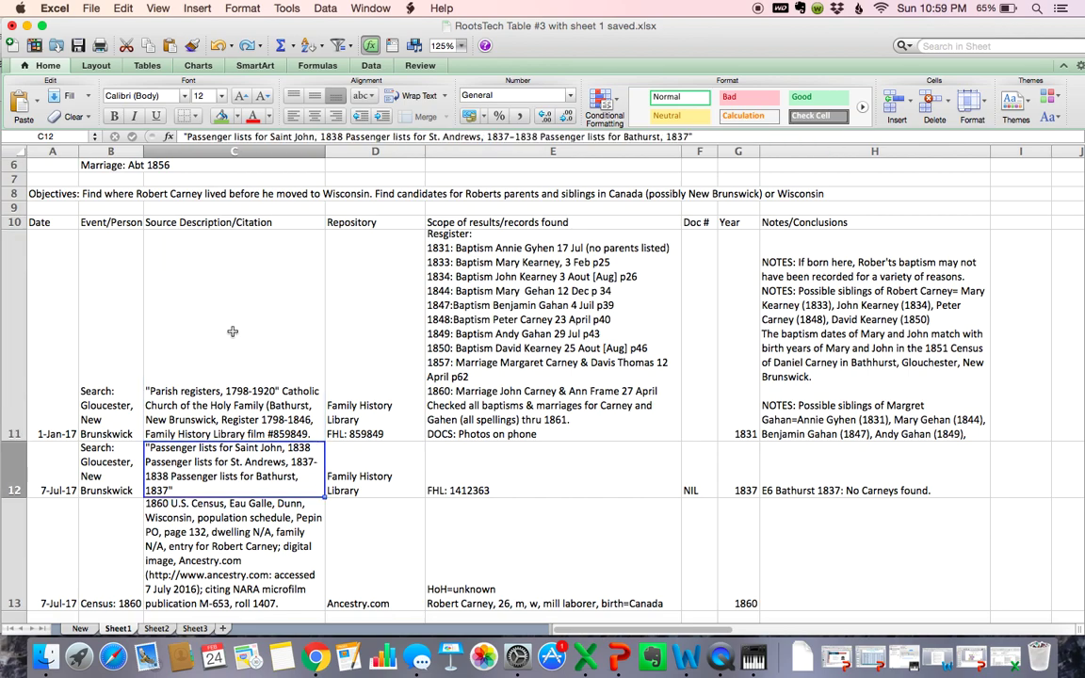
click(242, 323)
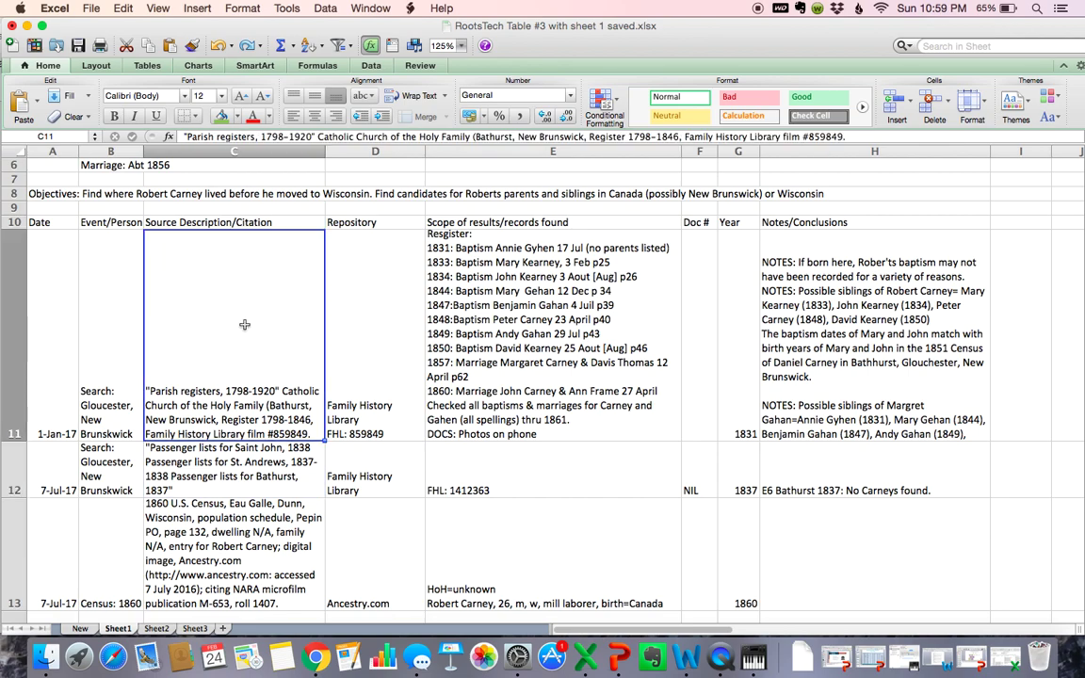
key(Right)
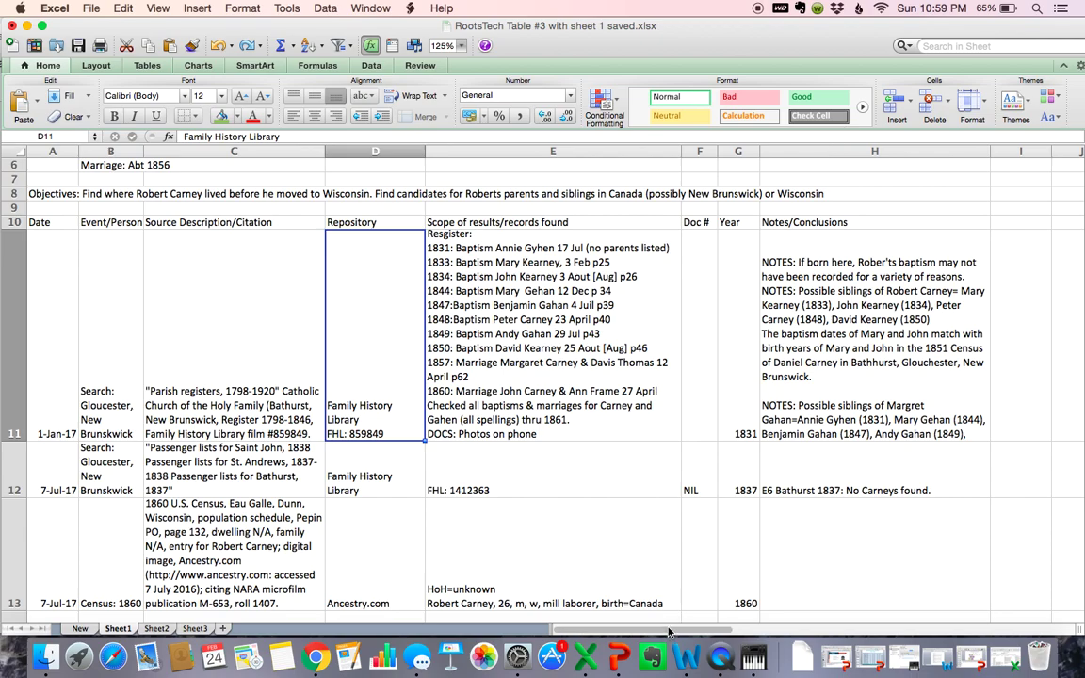
drag(671, 631, 641, 626)
- Overwrite the parish register citation in C11 with the filler text dfkjljflk, and undo the replacement
click(262, 334)
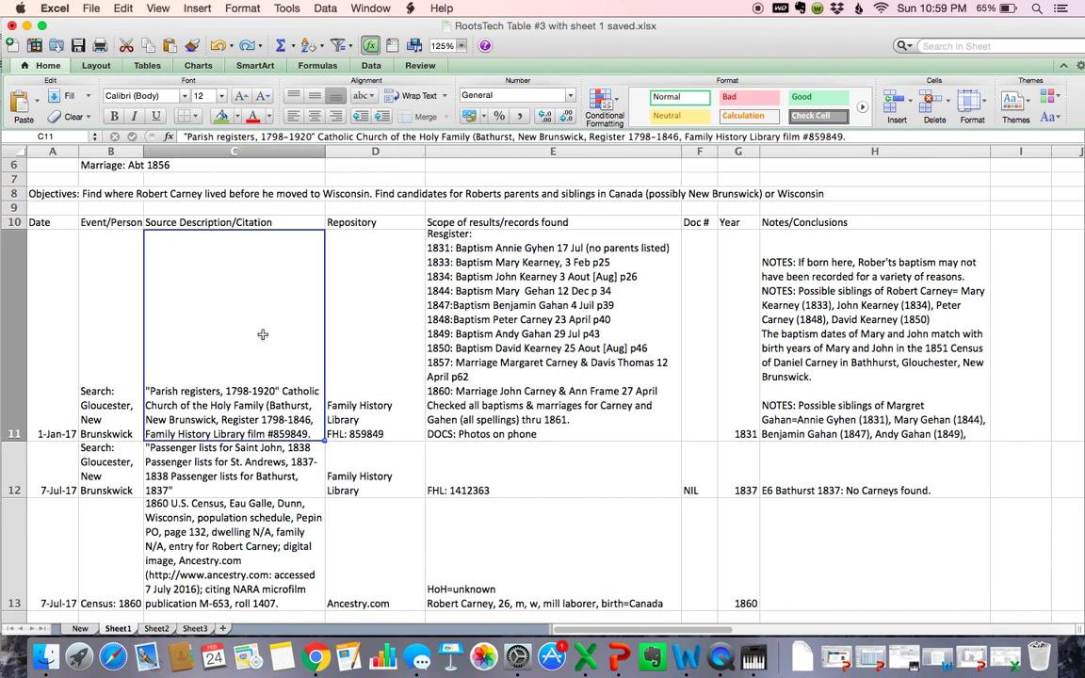
text(dfkjljflk)
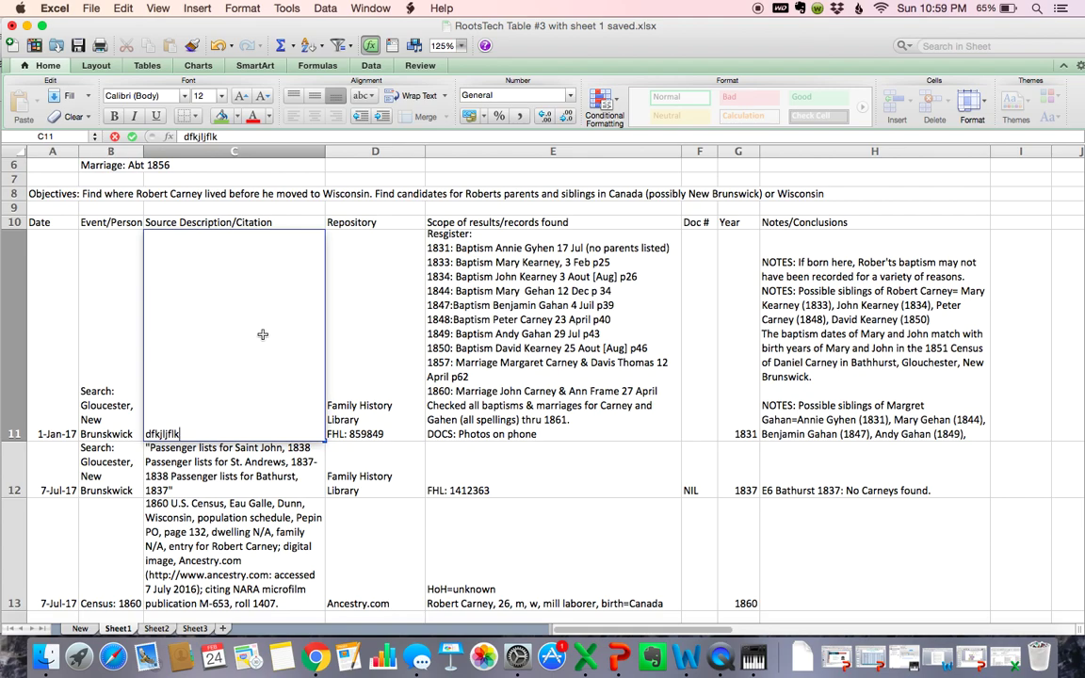
click(218, 48)
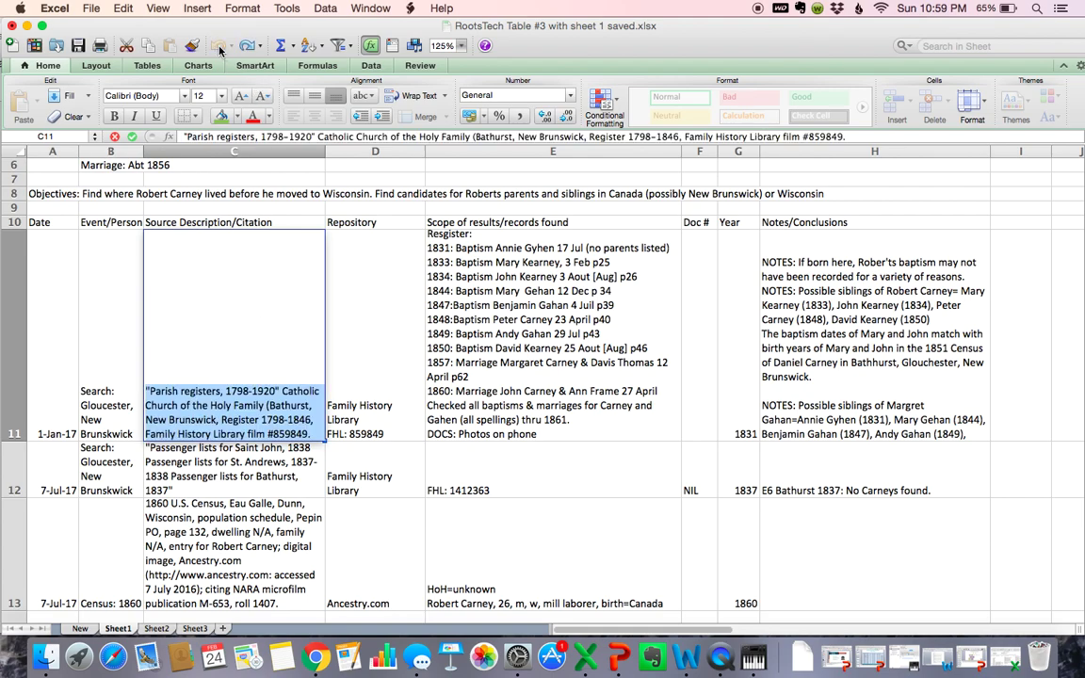
click(383, 304)
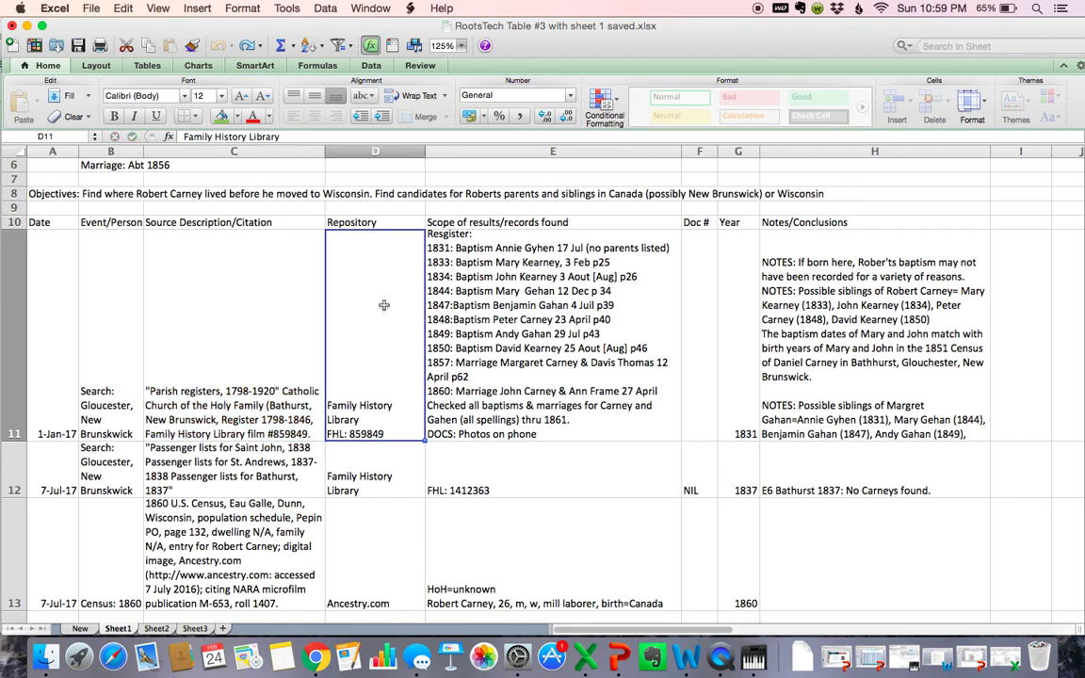
- Open the citation in C11 for editing, append the filler text kldfjlkafjlsfj at its end, and delete that text again
click(257, 390)
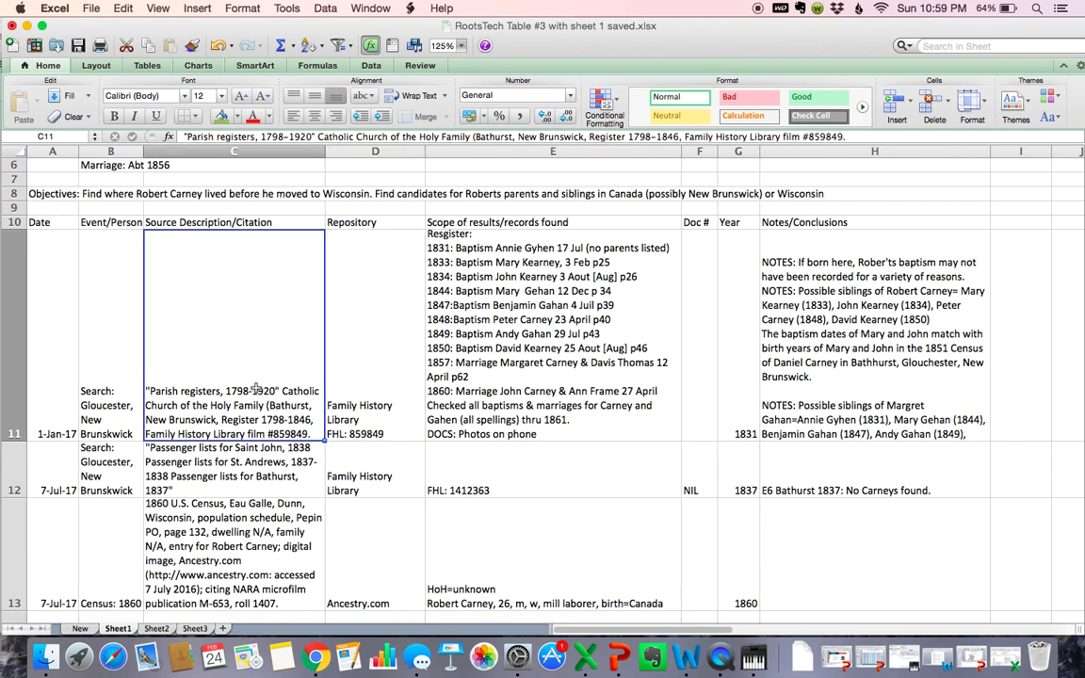
double_click(256, 390)
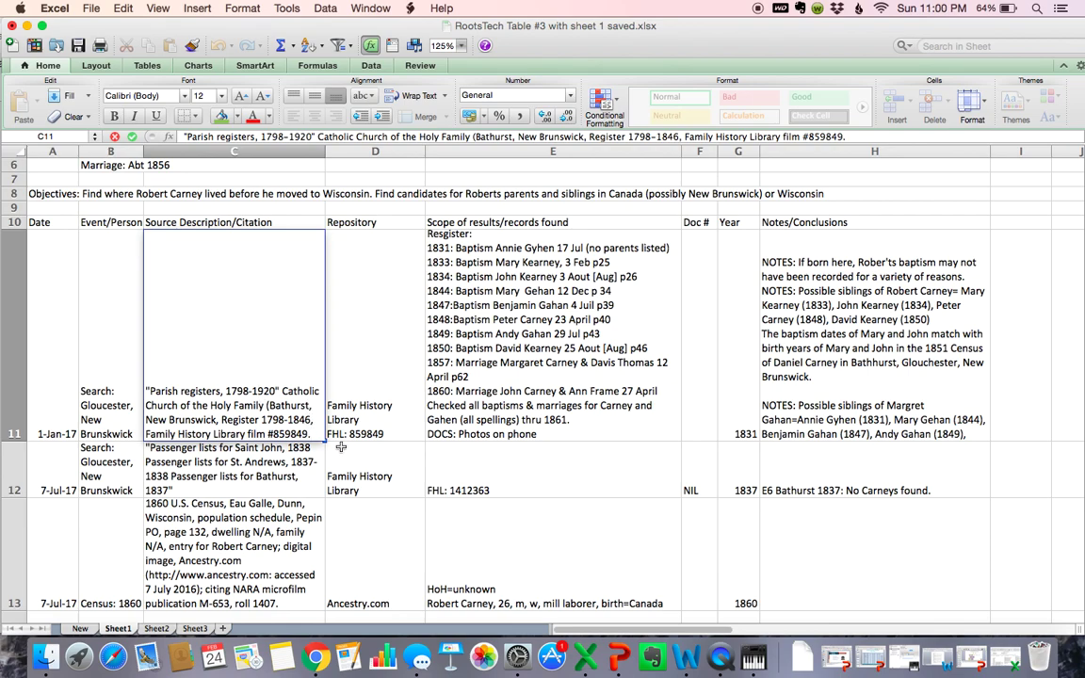
click(312, 432)
text(kldfjlkafjlsfj)
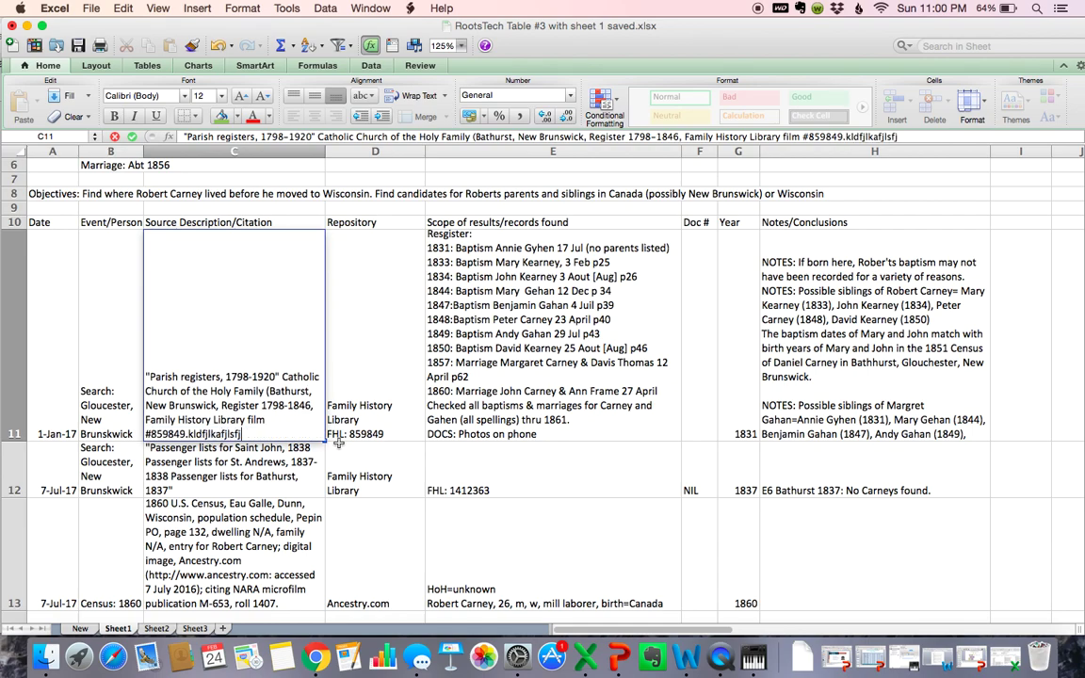
key(BackSpace)
key(BackSpace)
key(BackSpace)
key(BackSpace)
key(BackSpace)
key(BackSpace)
key(BackSpace)
key(BackSpace)
key(BackSpace)
key(BackSpace)
key(BackSpace)
key(BackSpace)
key(BackSpace)
key(BackSpace)
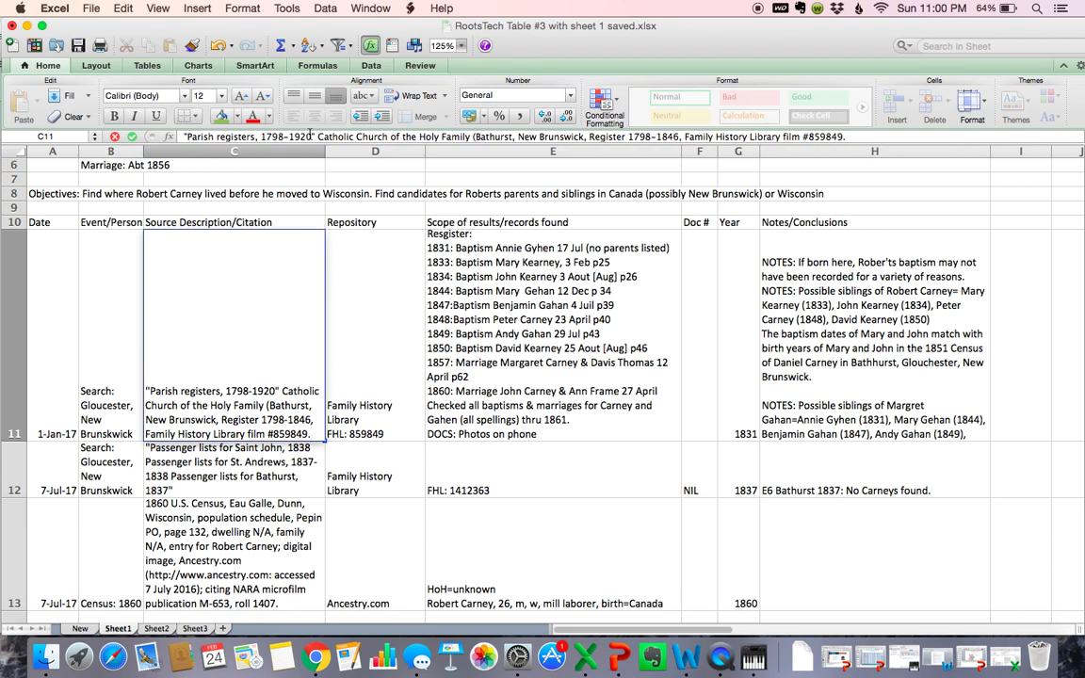
click(312, 135)
- Move the research log window down so that the Ancestry record behind it is exposed
scroll(481, 408, down, 2)
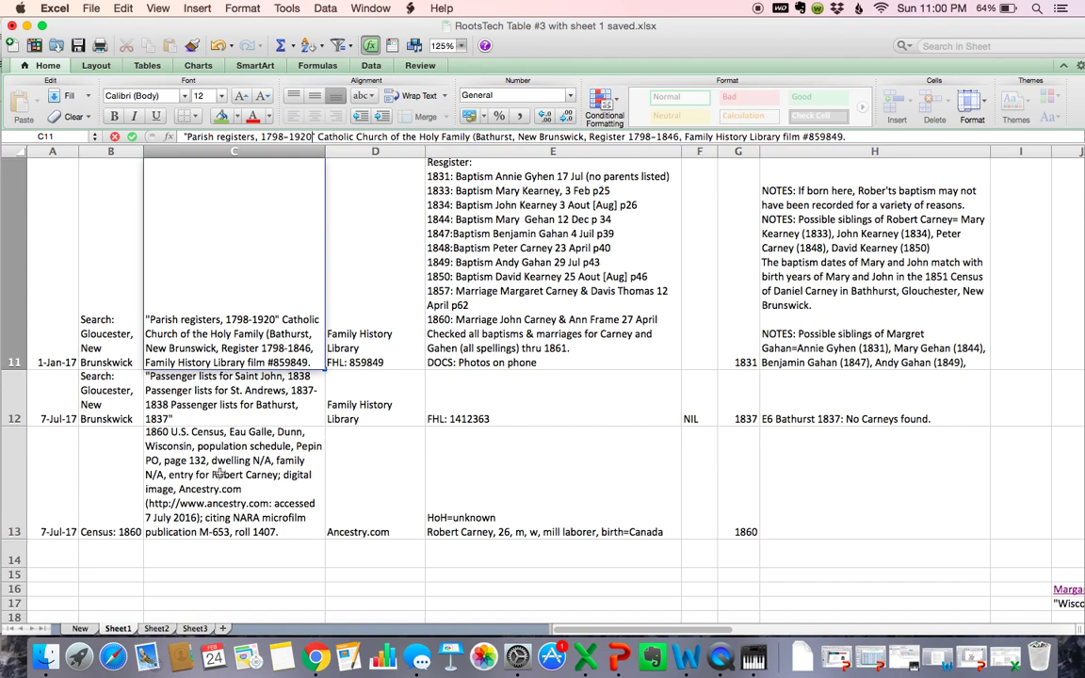
scroll(220, 479, down, 1)
scroll(221, 479, down, 2)
scroll(221, 479, up, 3)
scroll(170, 467, down, 3)
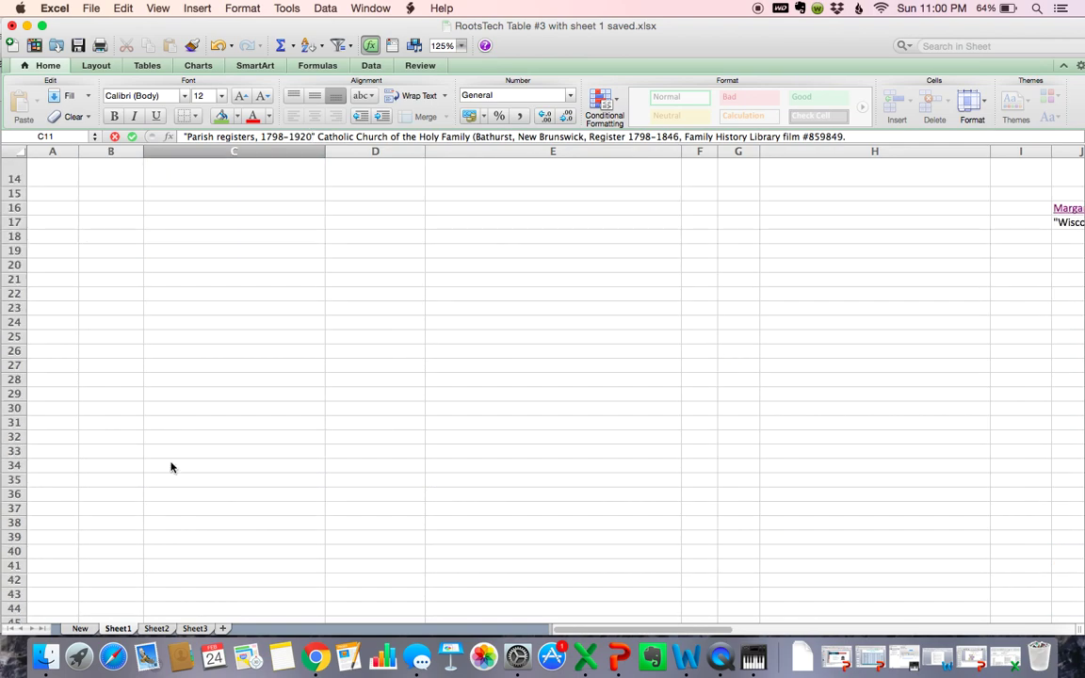
scroll(170, 467, up, 2)
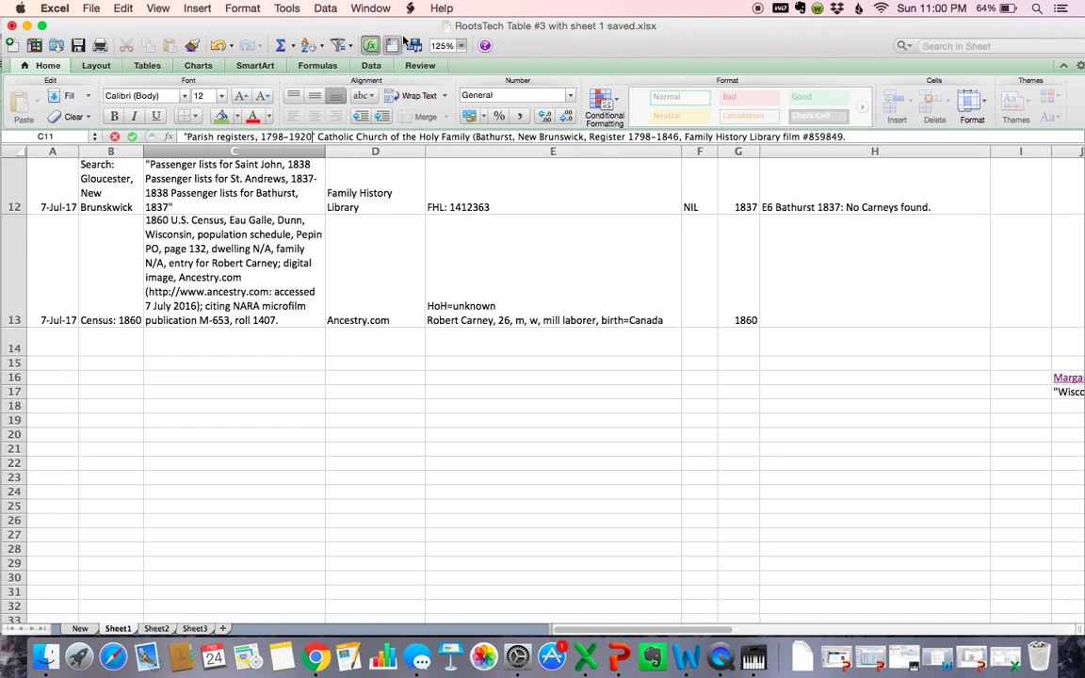
drag(402, 42, 380, 306)
click(430, 131)
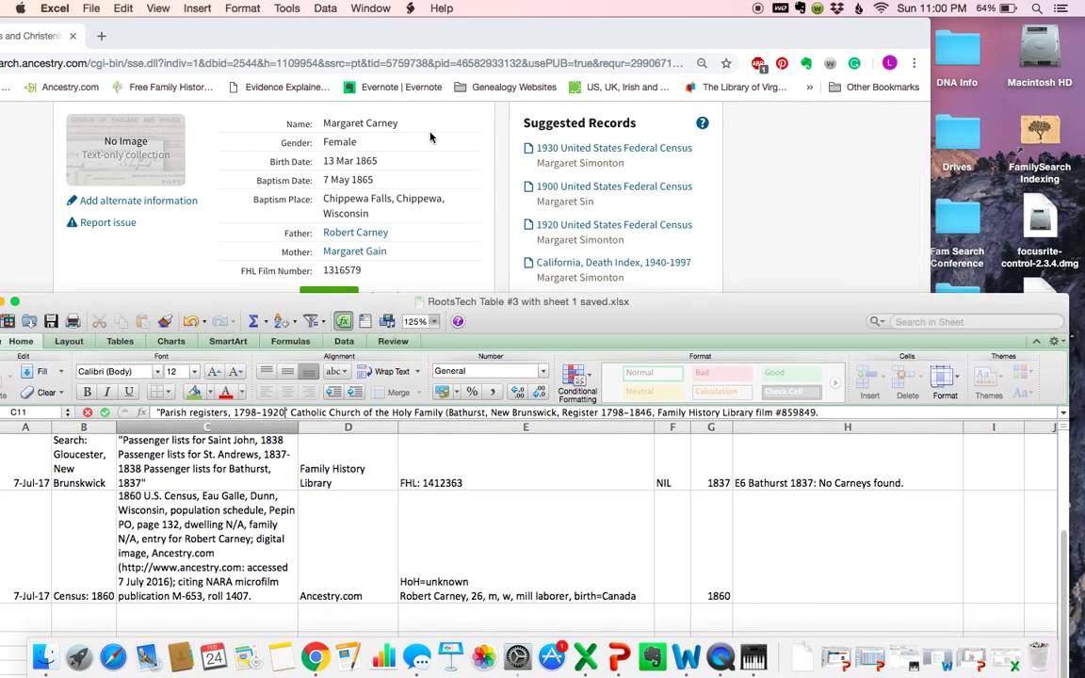
- Switch to Chrome and examine the Wisconsin Births and Christenings Index record, including its baptism details and source information
click(462, 35)
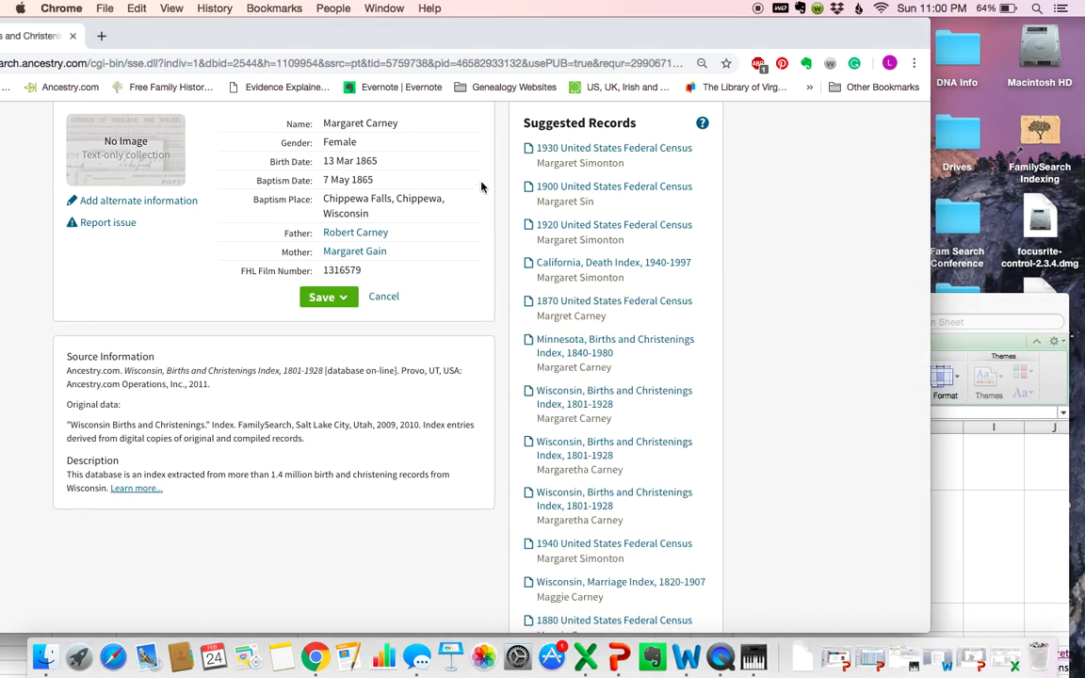
scroll(480, 184, up, 3)
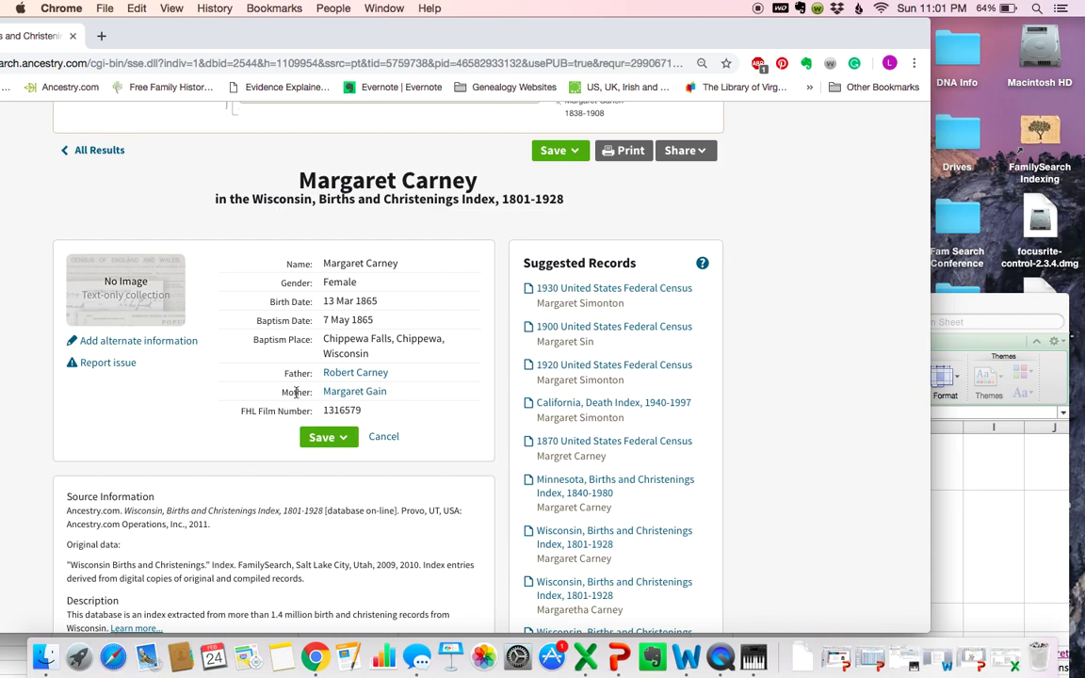
scroll(417, 283, down, 3)
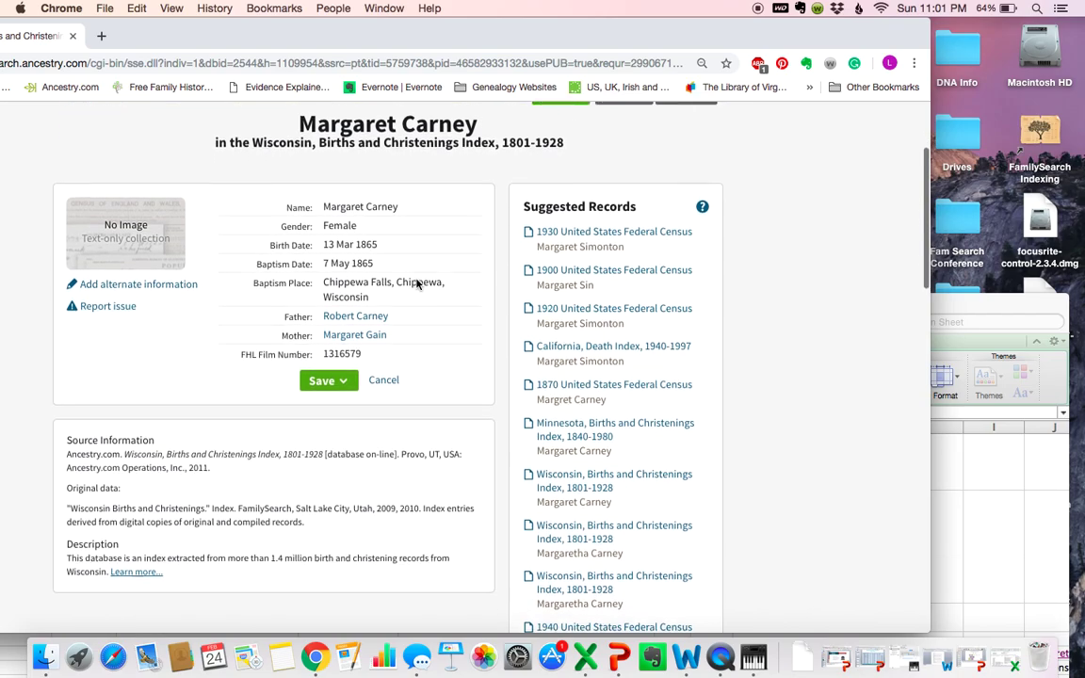
scroll(418, 284, down, 1)
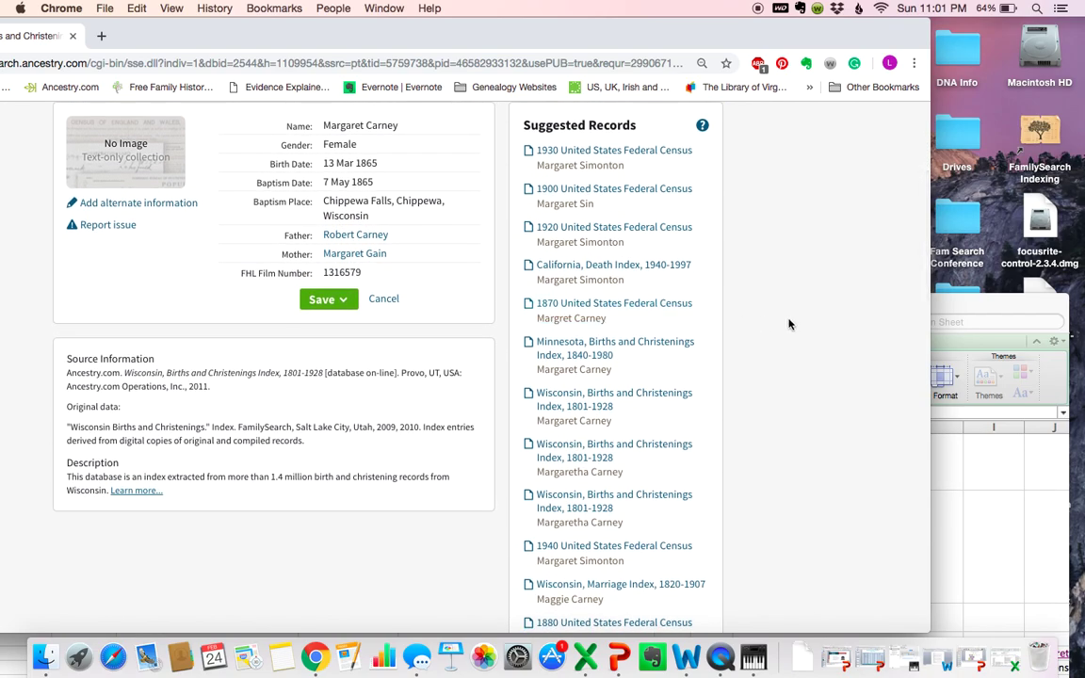
- Return to the Excel research log, place its window below the record details, and enter 23 Feb 2019 as the date in A14
click(974, 311)
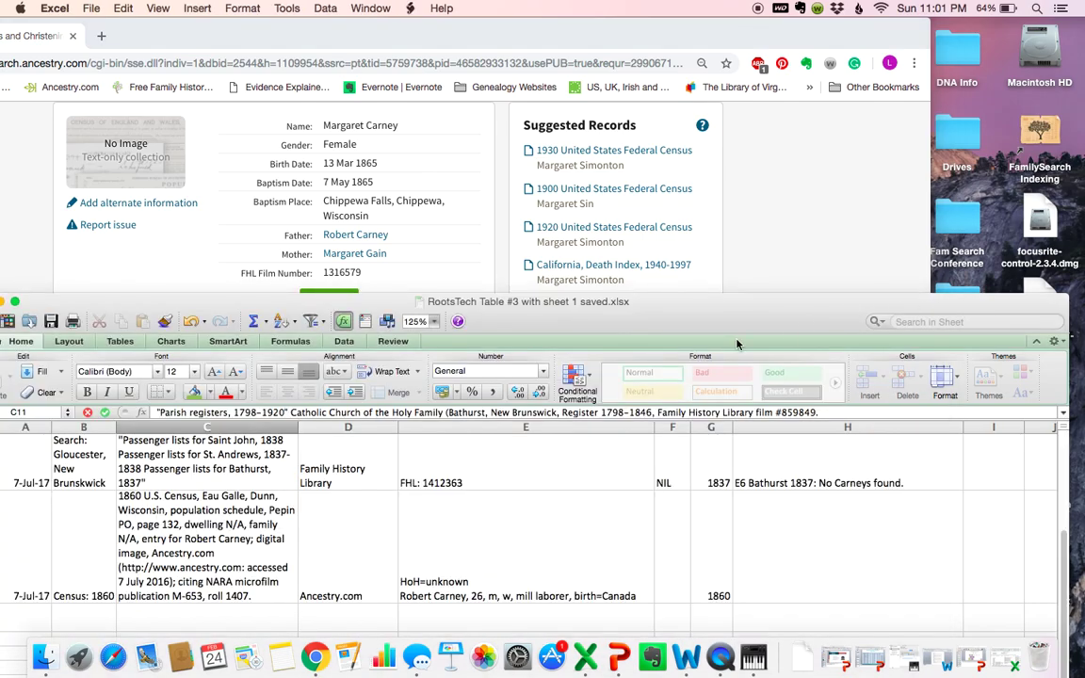
drag(702, 324, 761, 309)
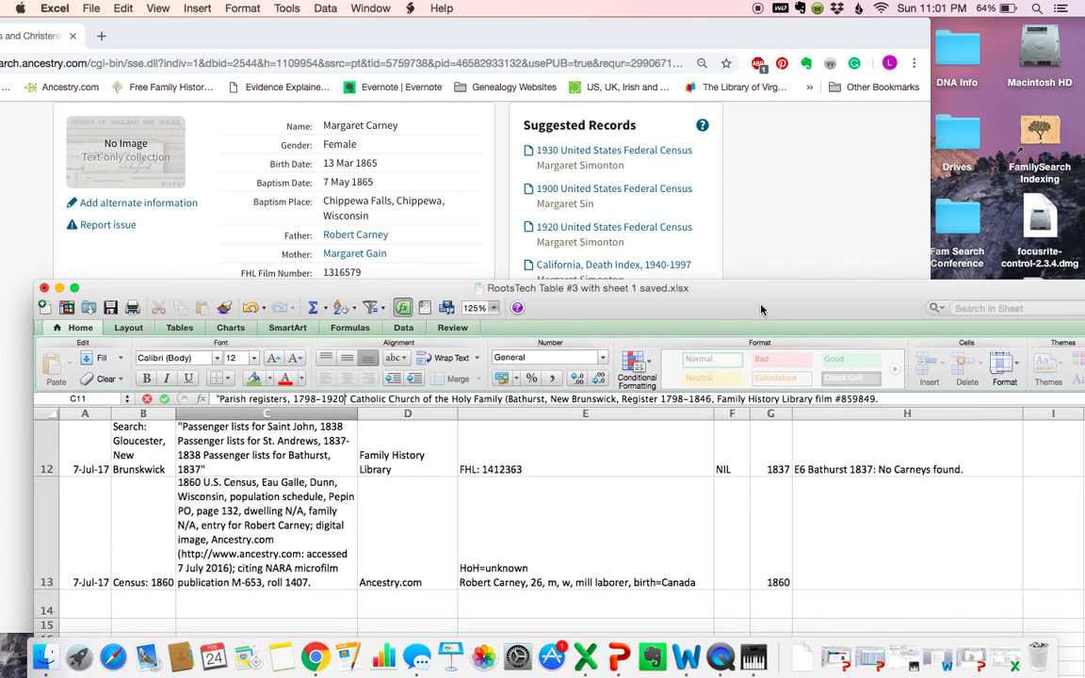
click(94, 598)
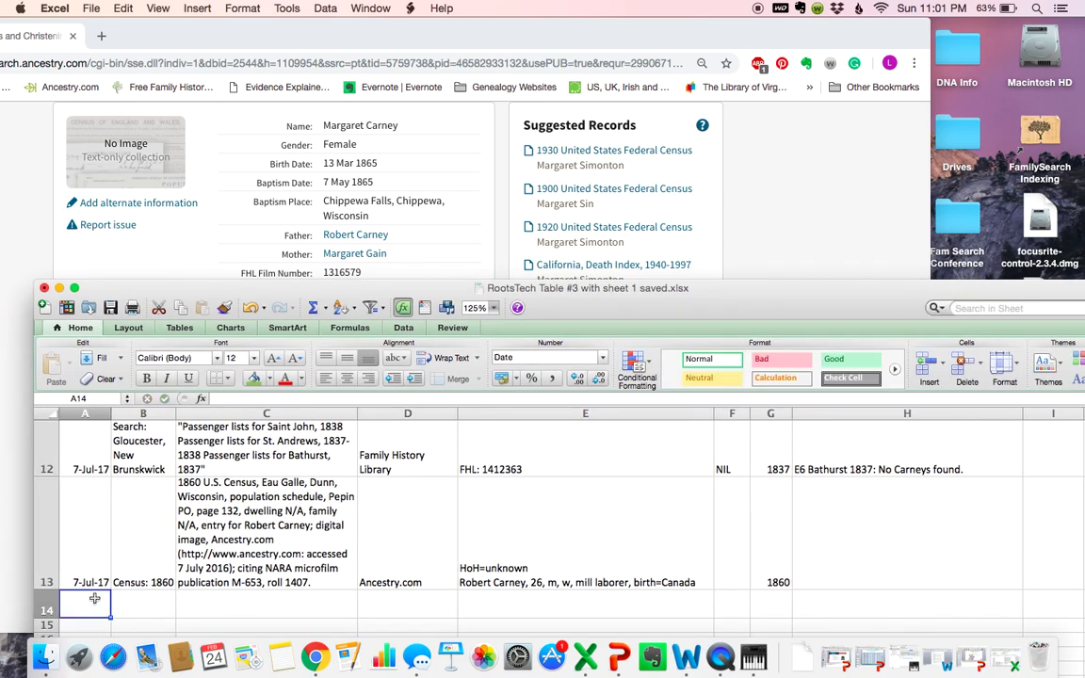
text(23)
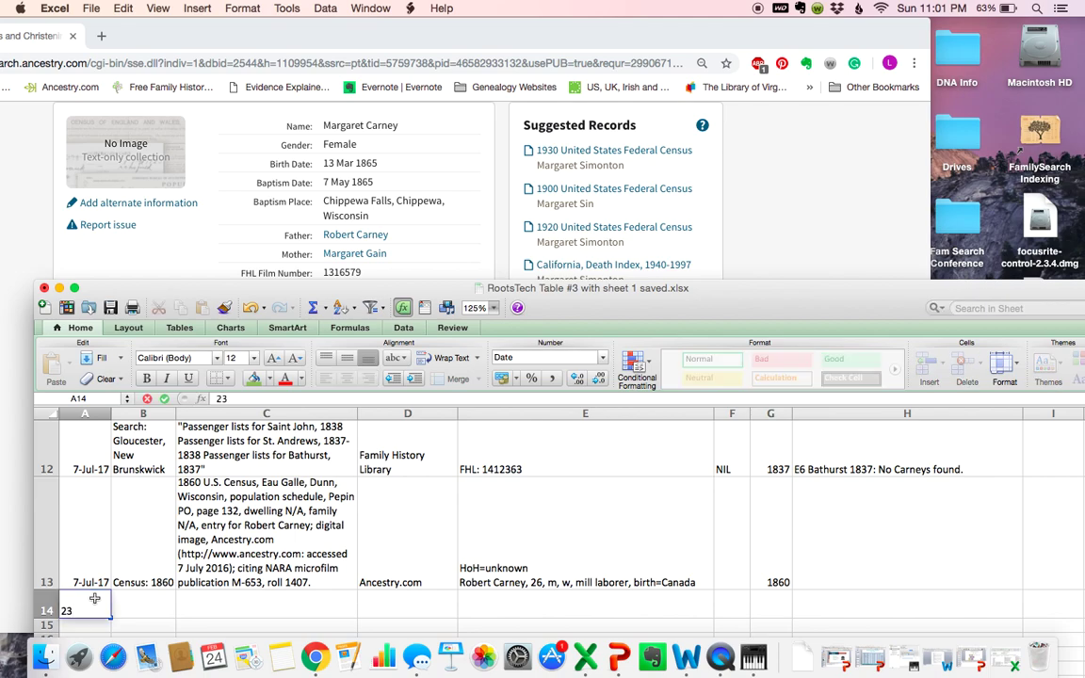
text( Feb 2019)
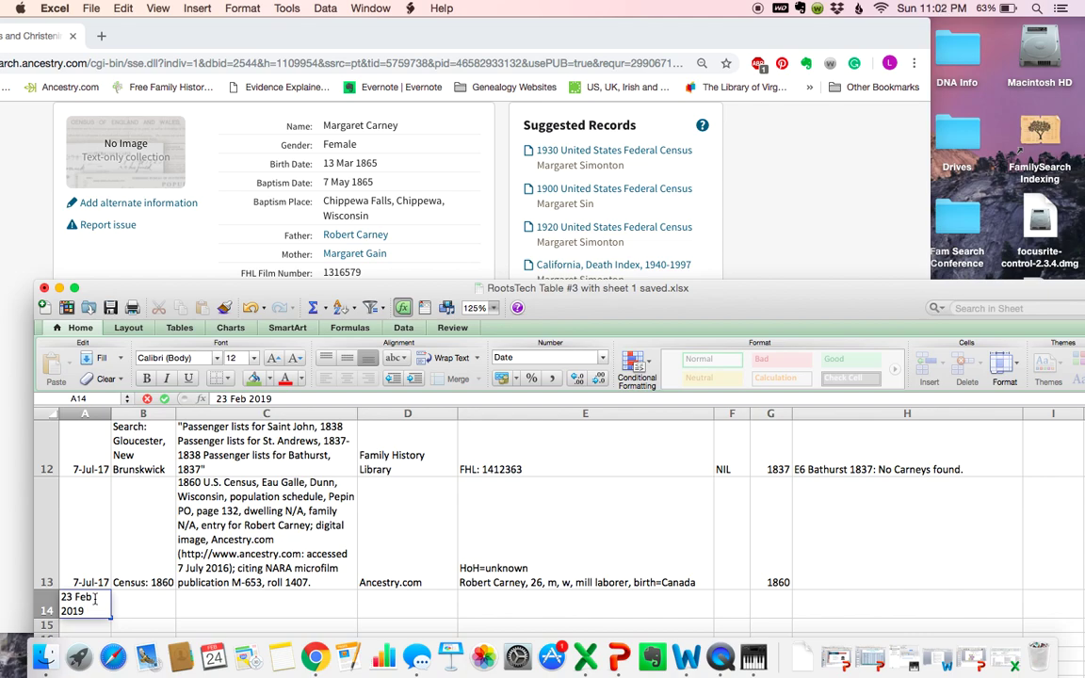
key(Tab)
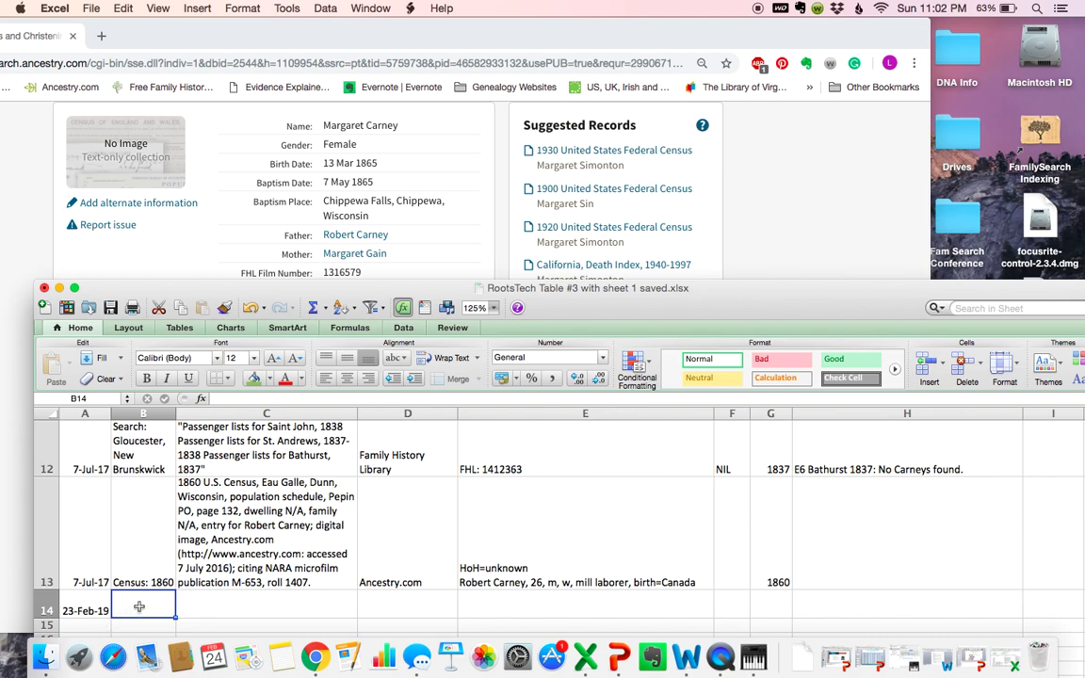
- Enter Baptism: followed by the baptized person's full name as the event in B14
scroll(139, 607, up, 5)
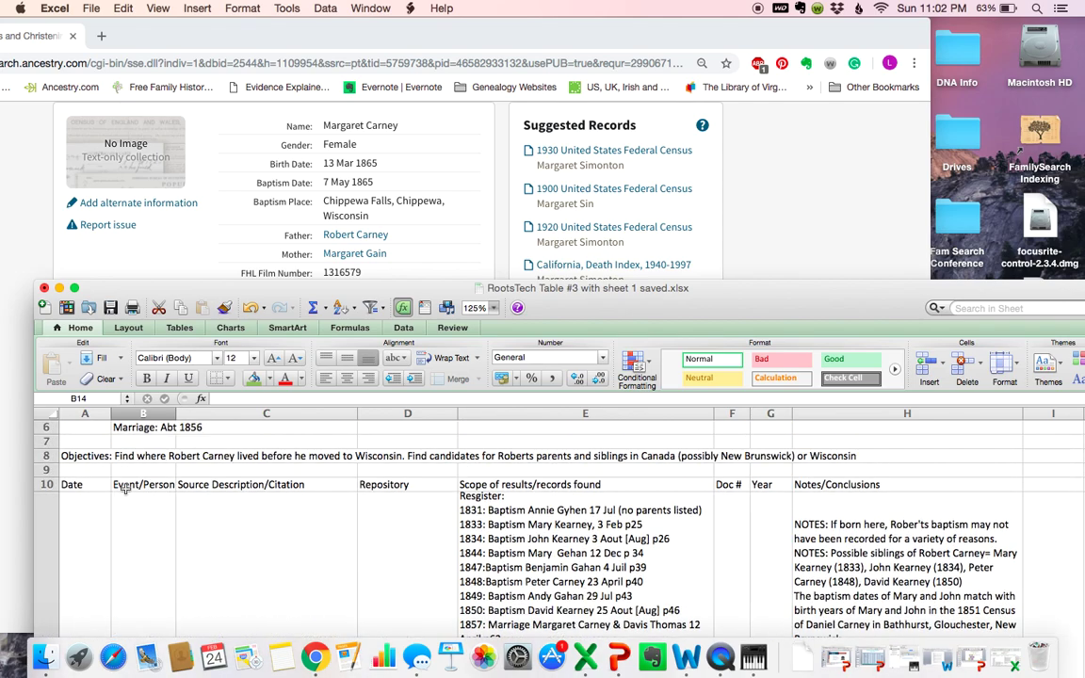
scroll(149, 565, down, 6)
scroll(147, 567, up, 2)
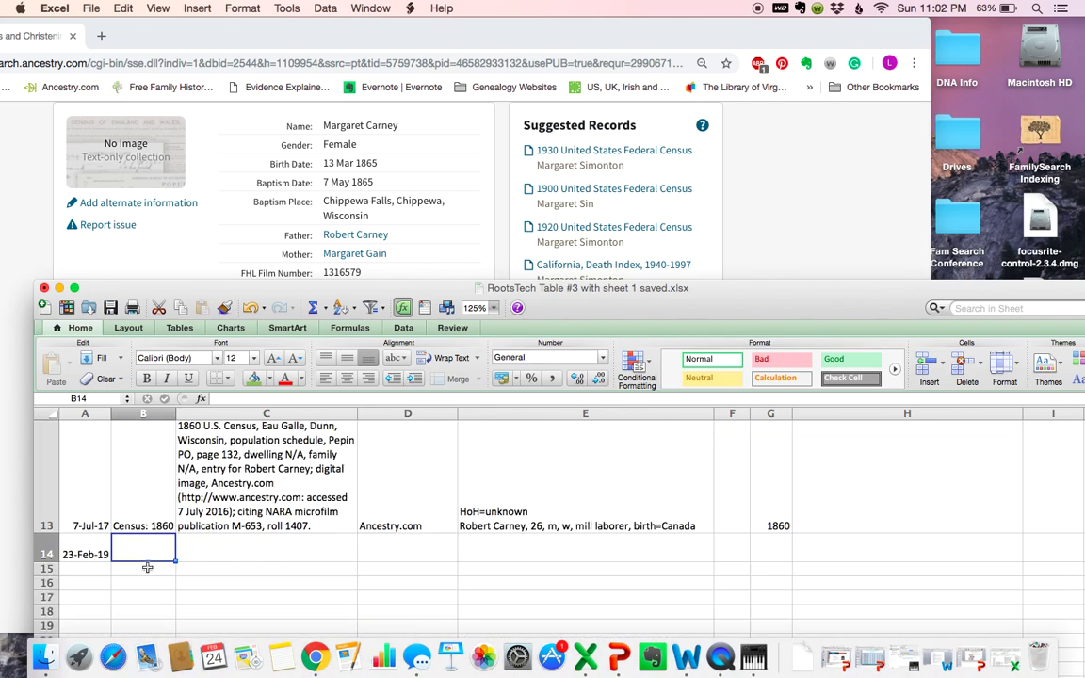
double_click(134, 547)
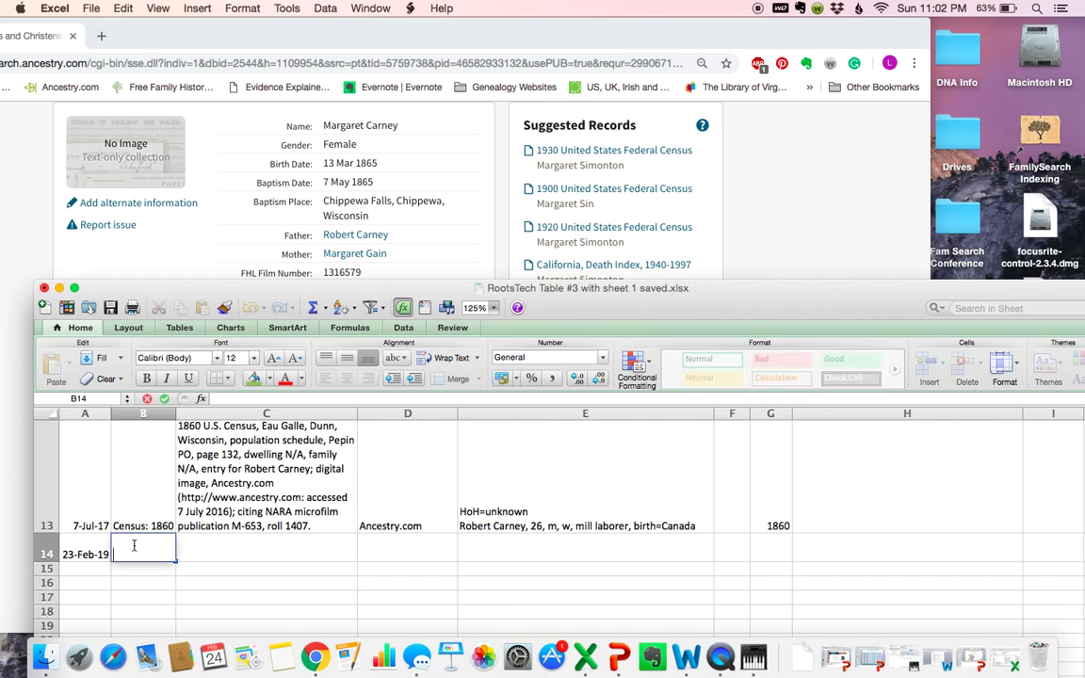
text(Baptism: Ma)
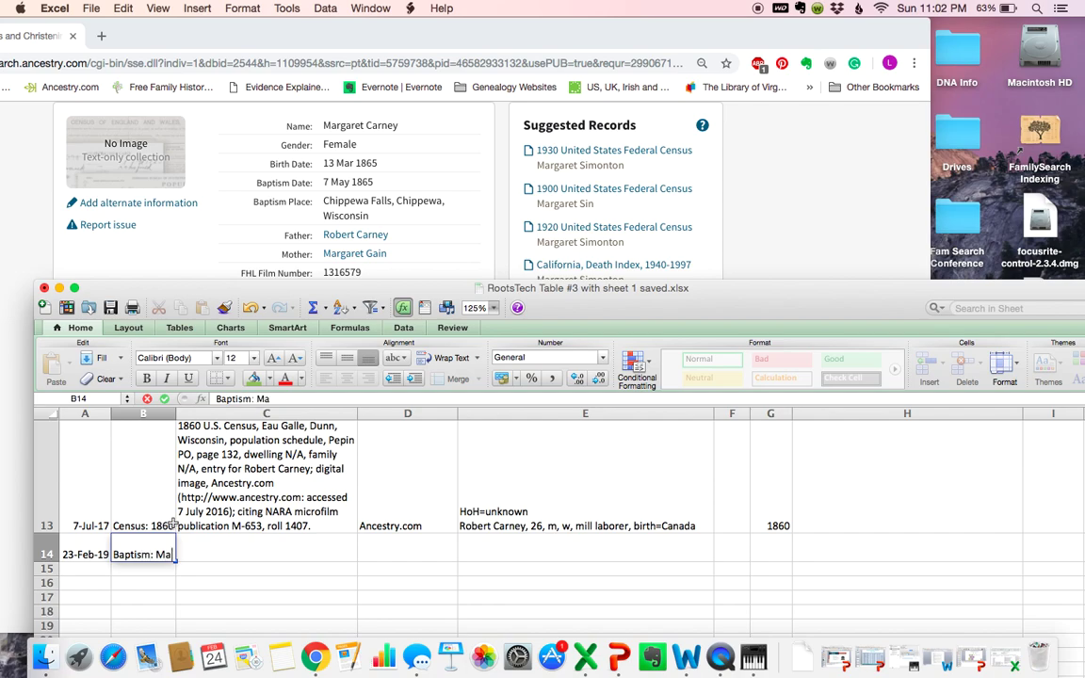
text(rgaret)
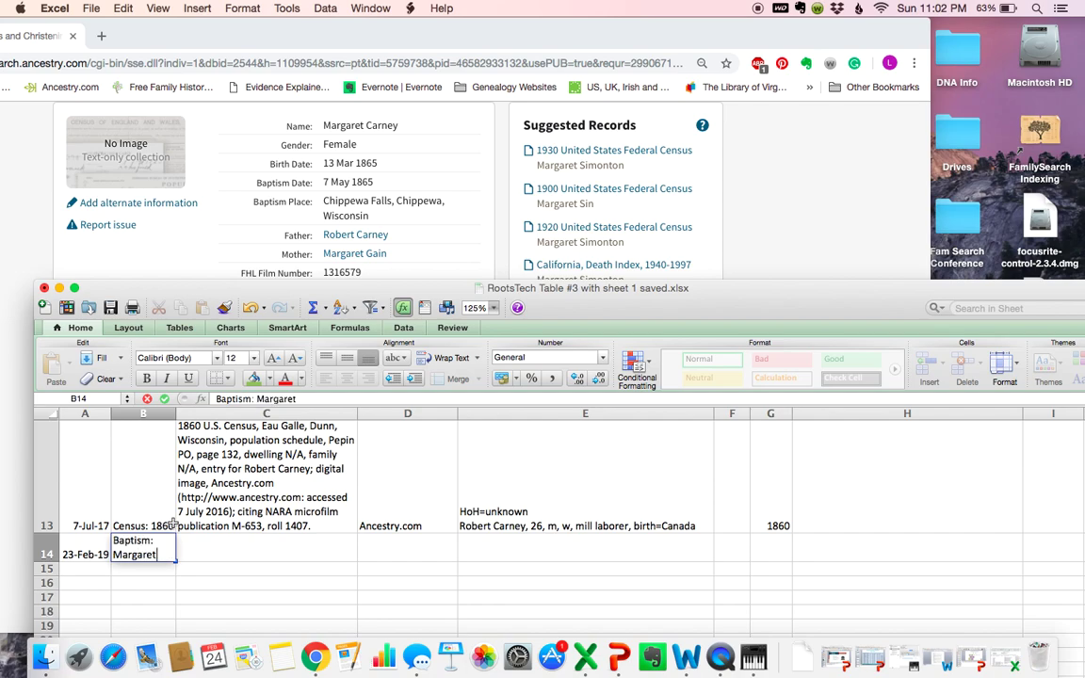
text( Carney)
key(Tab)
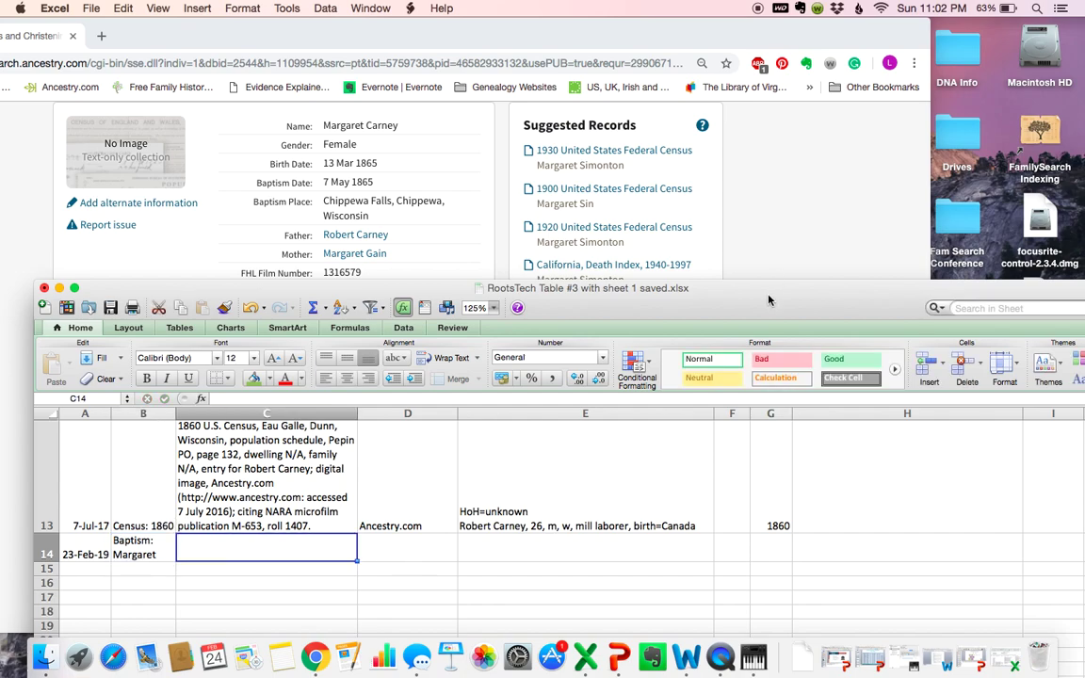
- Move the log window back up, copy the prepared Wisconsin Births and Christenings Index citation from J17 into C14, and open C14 to check its full text
drag(768, 300, 762, 51)
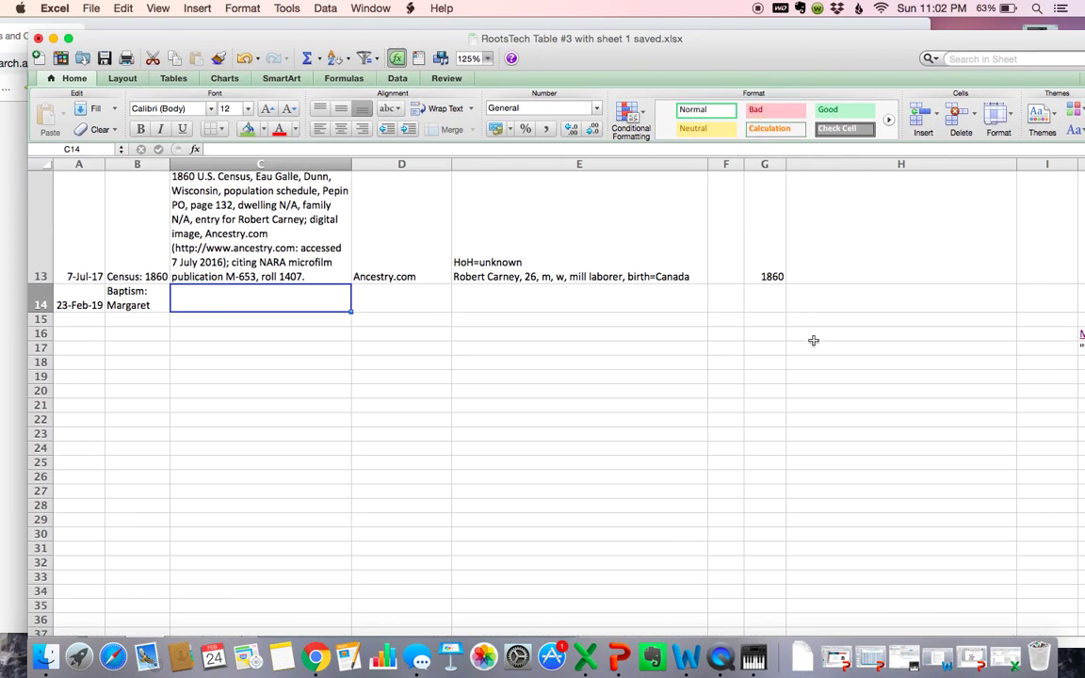
drag(862, 48, 836, 31)
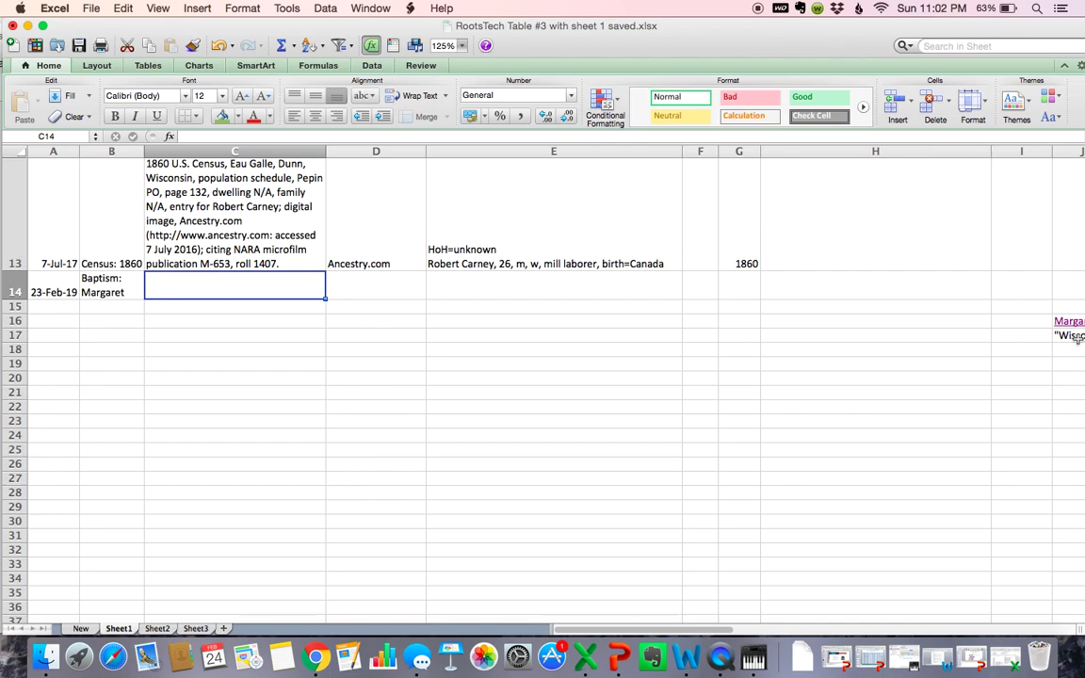
click(1079, 340)
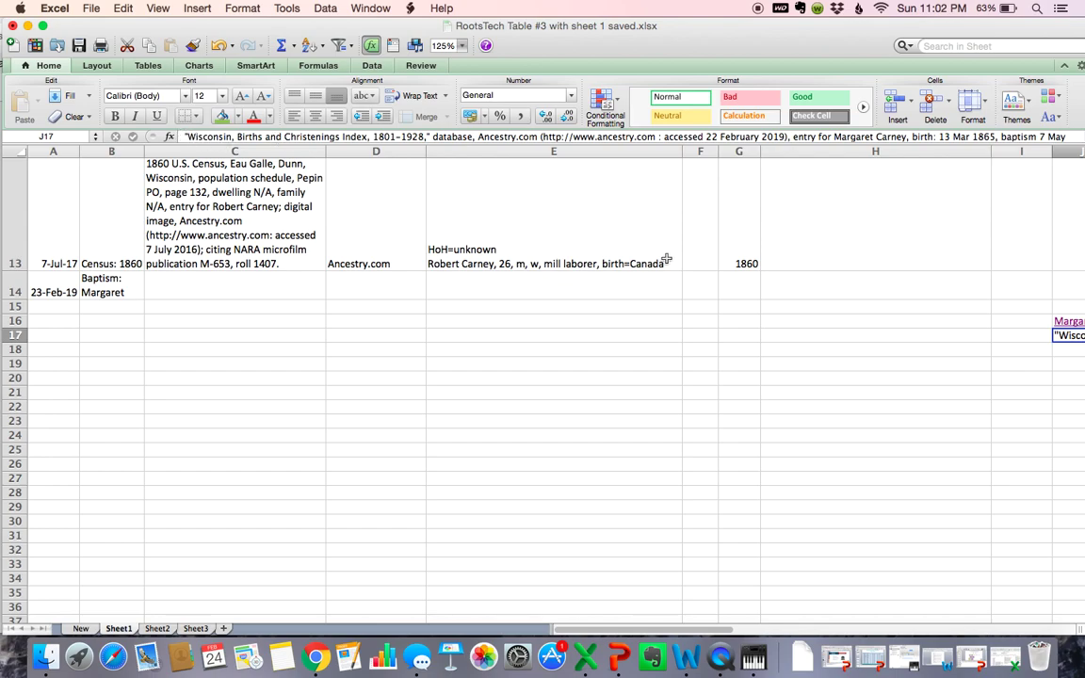
drag(186, 137, 1033, 211)
key(super+c)
click(158, 261)
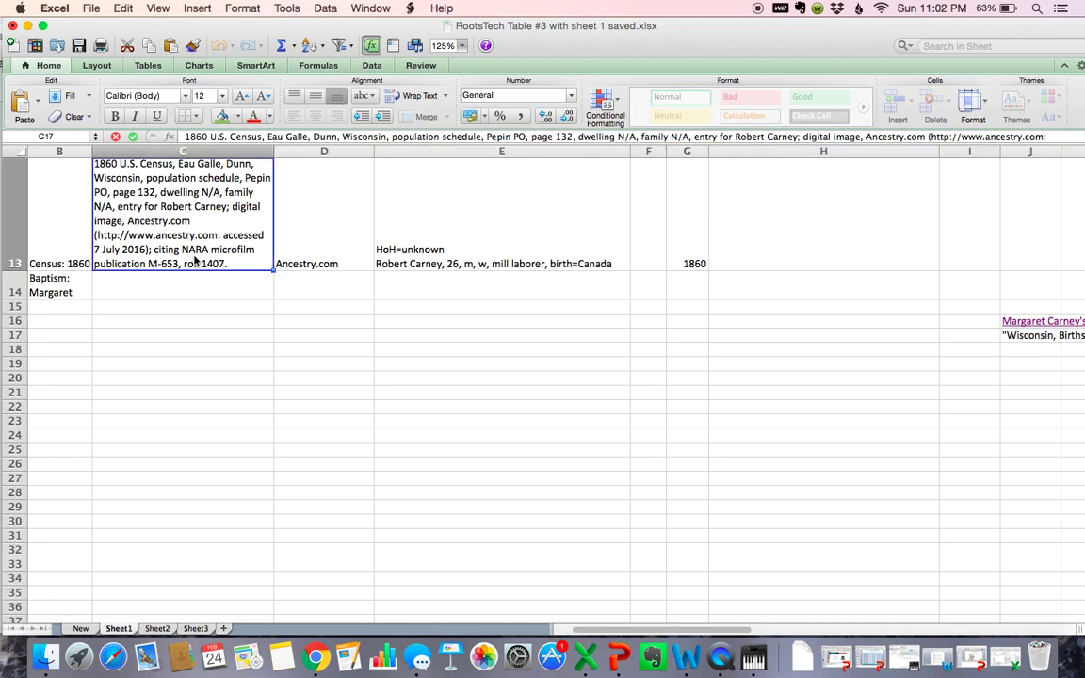
click(139, 282)
key(super+v)
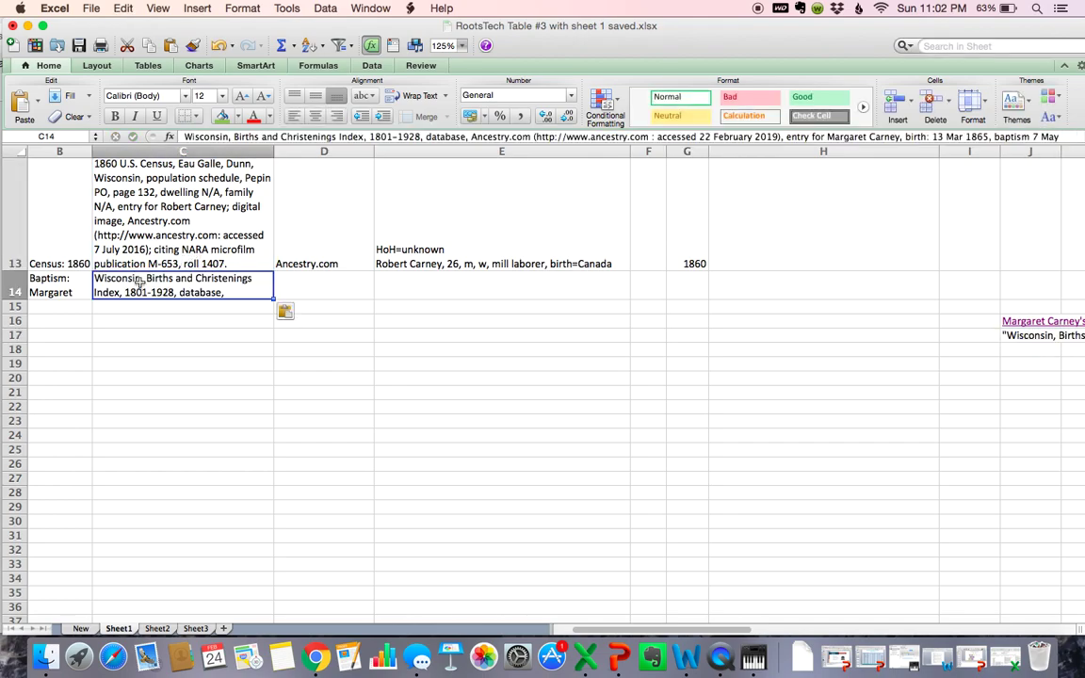
double_click(239, 288)
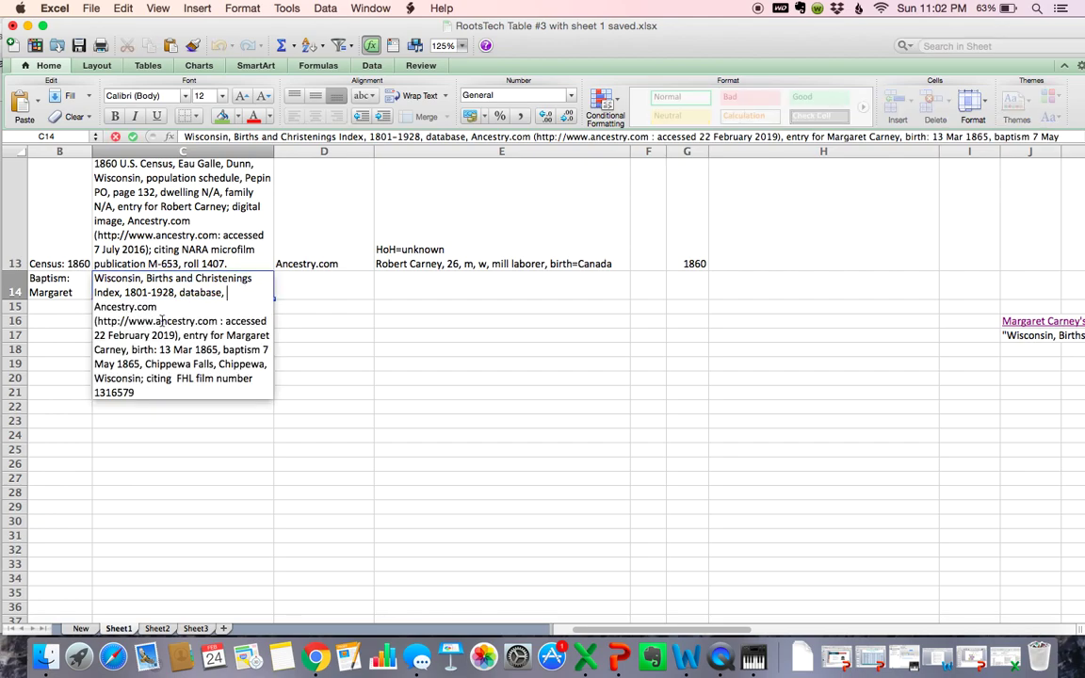
- Enter Ancestry.com as the repository in D14
click(322, 290)
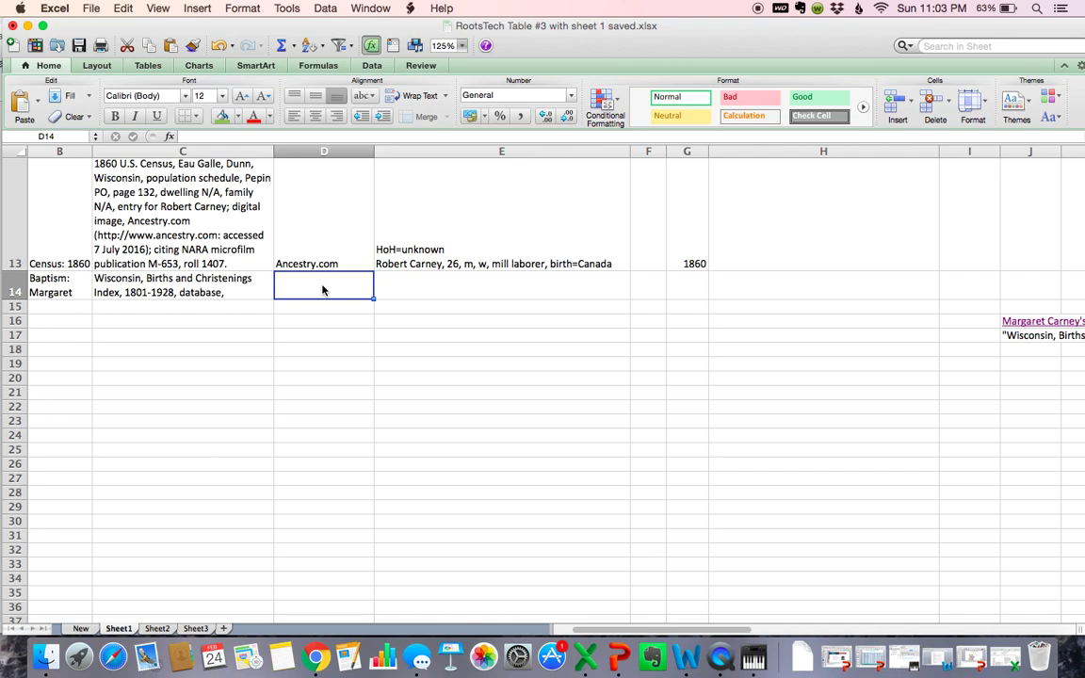
text(An)
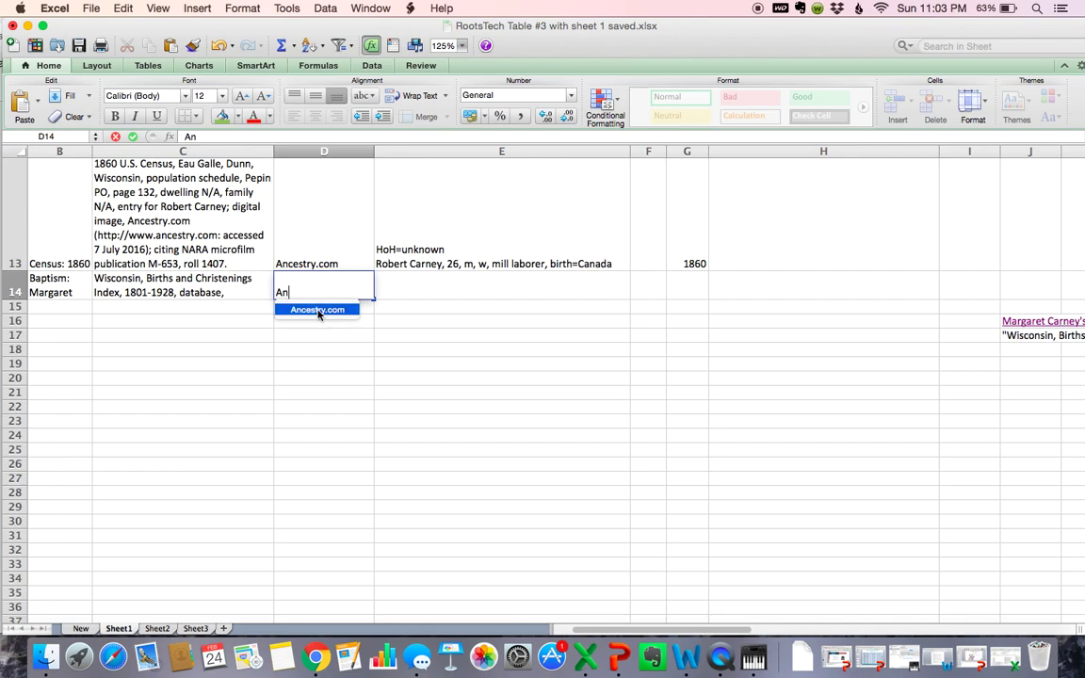
click(318, 311)
key(Return)
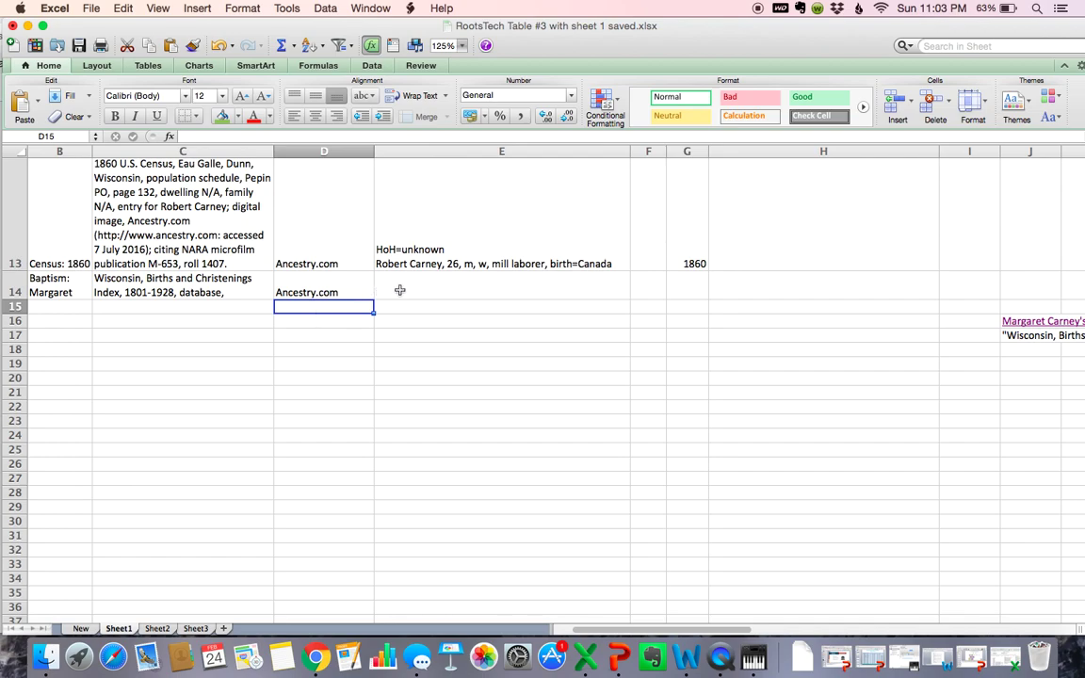
- Lower the log window, switch to Chrome, and copy the Ancestry record's details from the name through the FHL film number
scroll(400, 290, up, 5)
scroll(400, 291, down, 6)
scroll(399, 290, up, 1)
drag(525, 50, 505, 342)
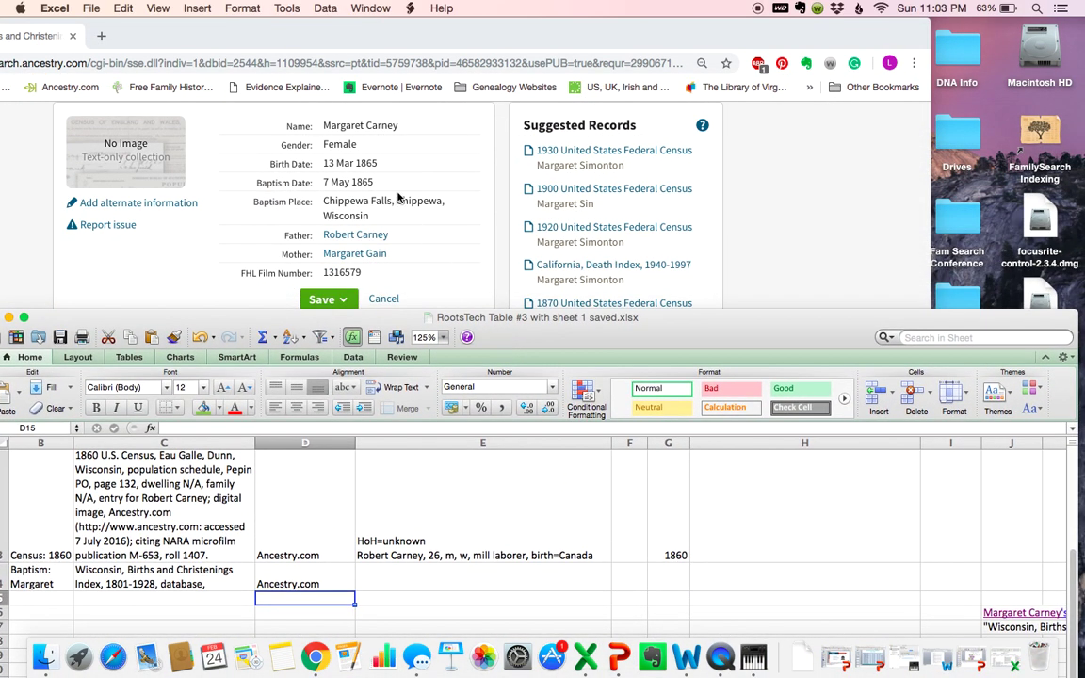
click(359, 176)
drag(324, 123, 334, 171)
click(287, 124)
drag(286, 123, 389, 271)
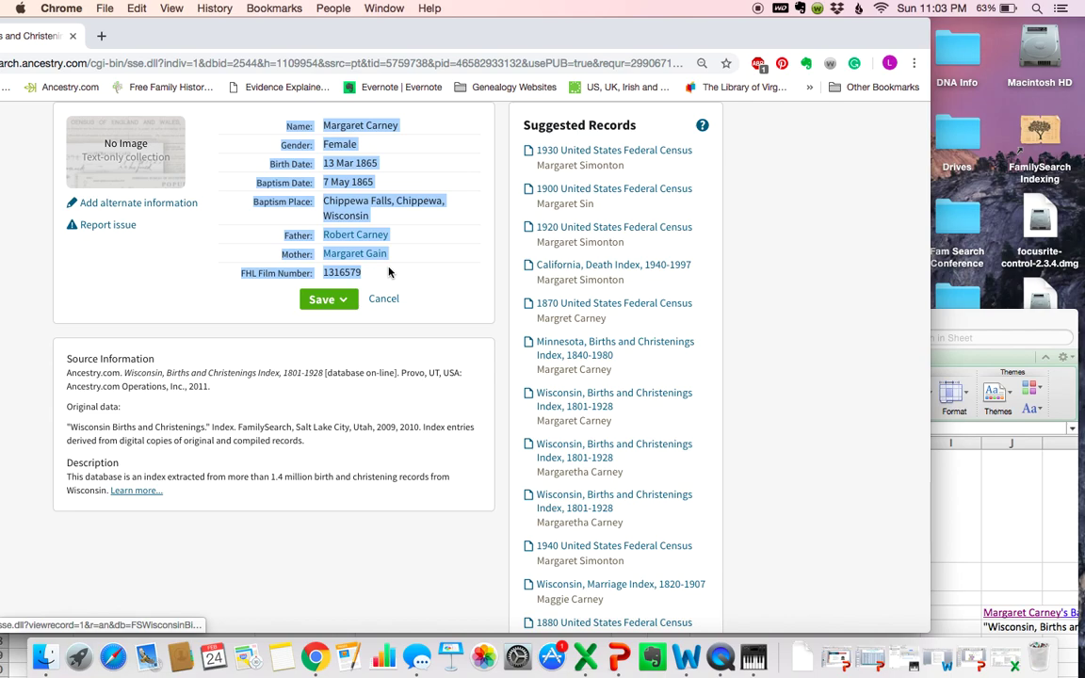
right_click(343, 208)
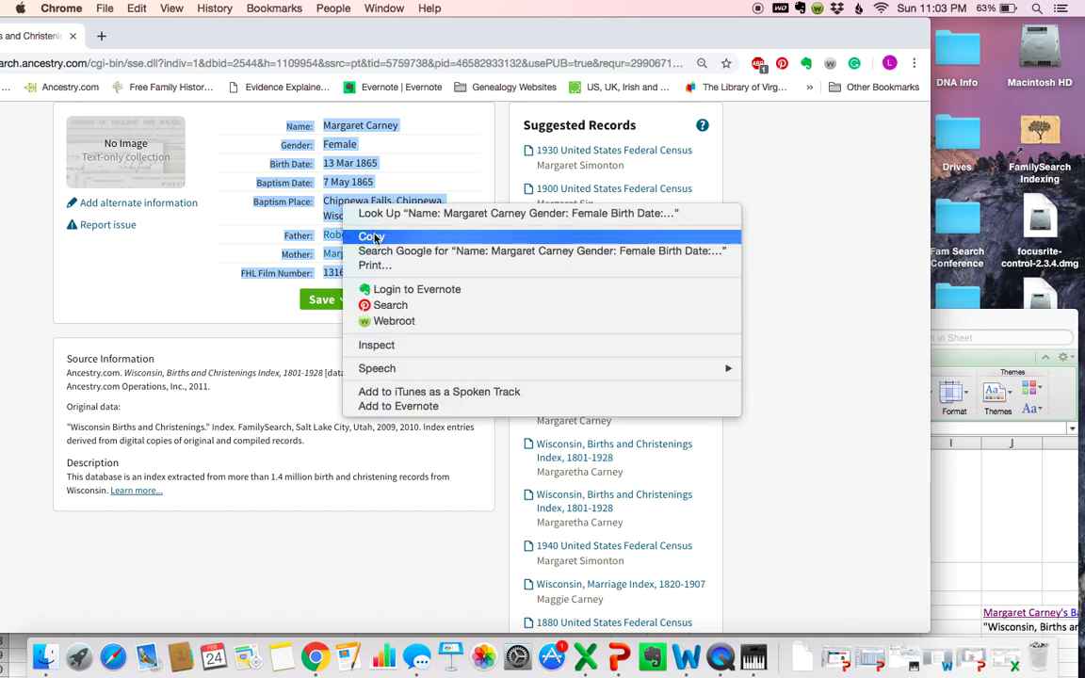
click(374, 238)
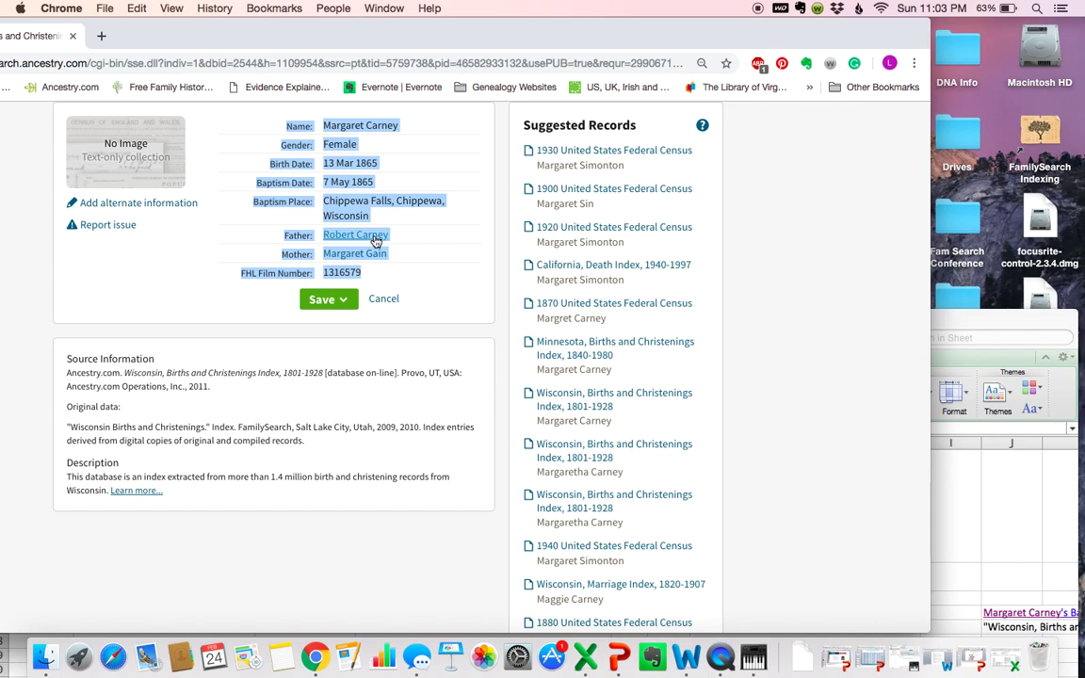
- Return to the Excel log, paste the copied record details inside E14, and move the window back up over the browser
click(957, 507)
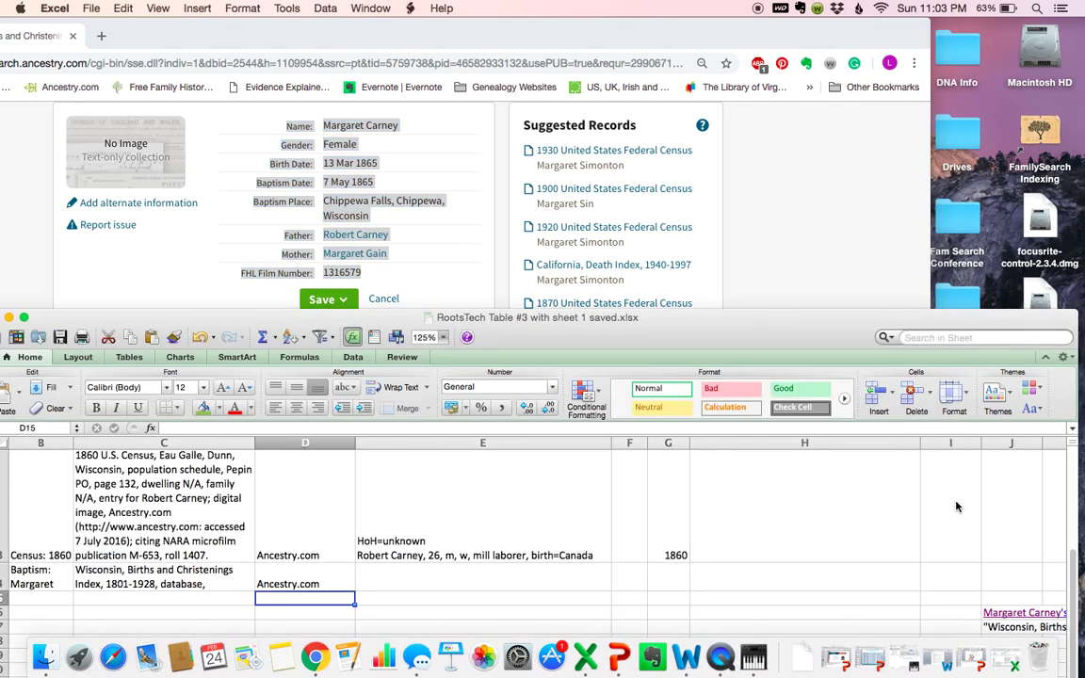
double_click(393, 579)
right_click(393, 579)
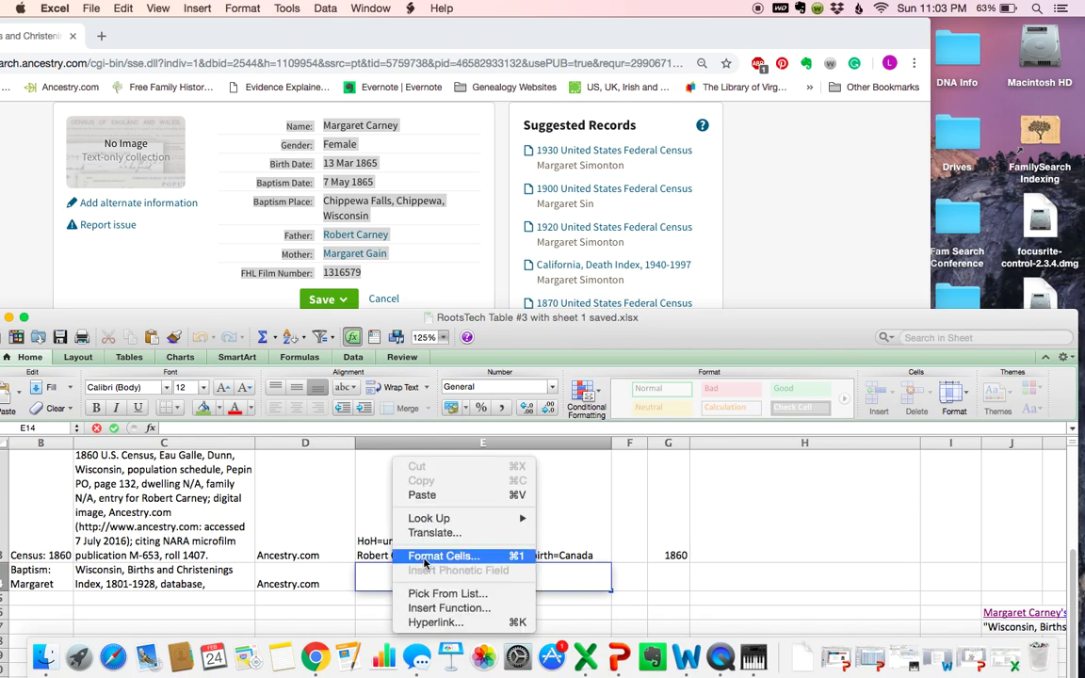
click(422, 496)
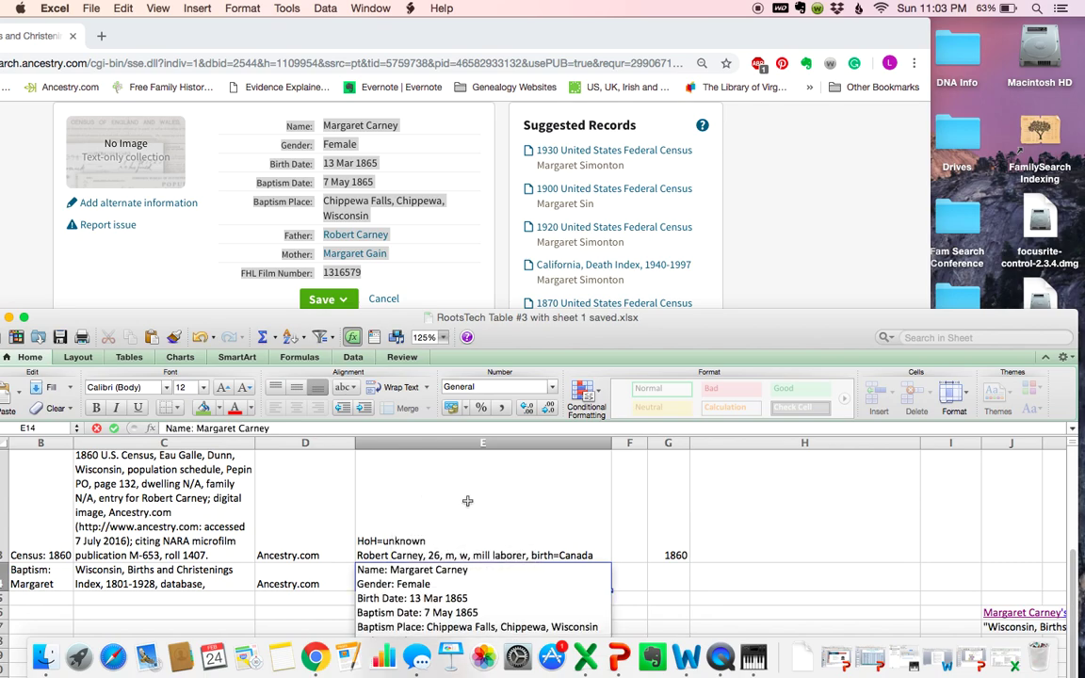
drag(543, 338, 560, 31)
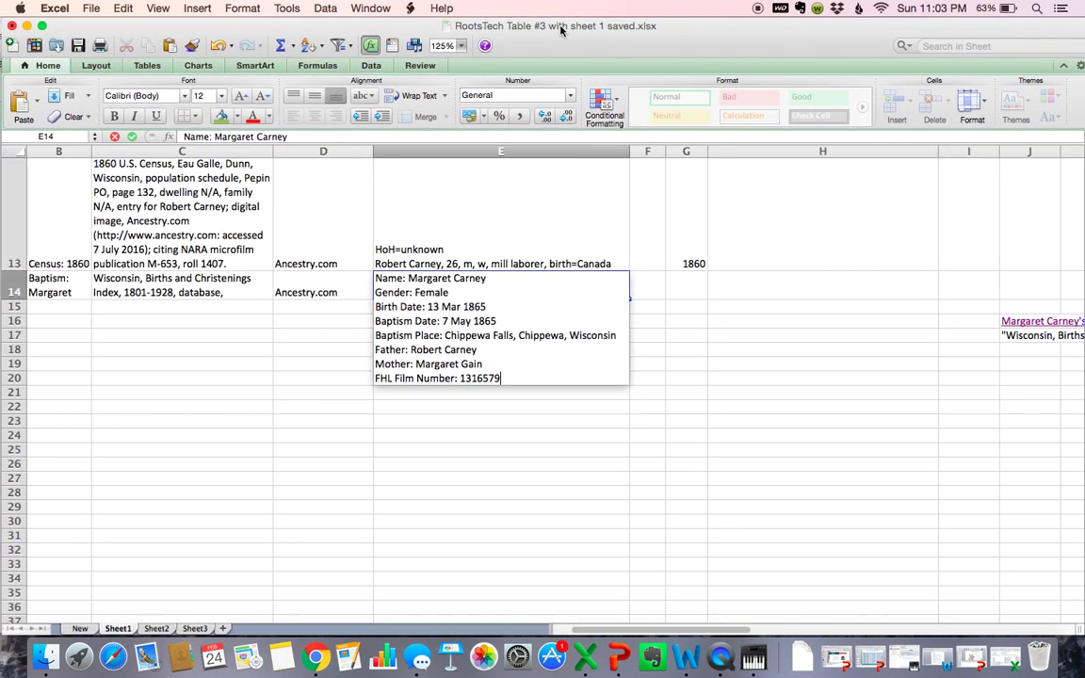
- Enter 1865 as the year in G14 and a NOTE: in H14 to look up the person's baptismal record at the FHL
click(692, 284)
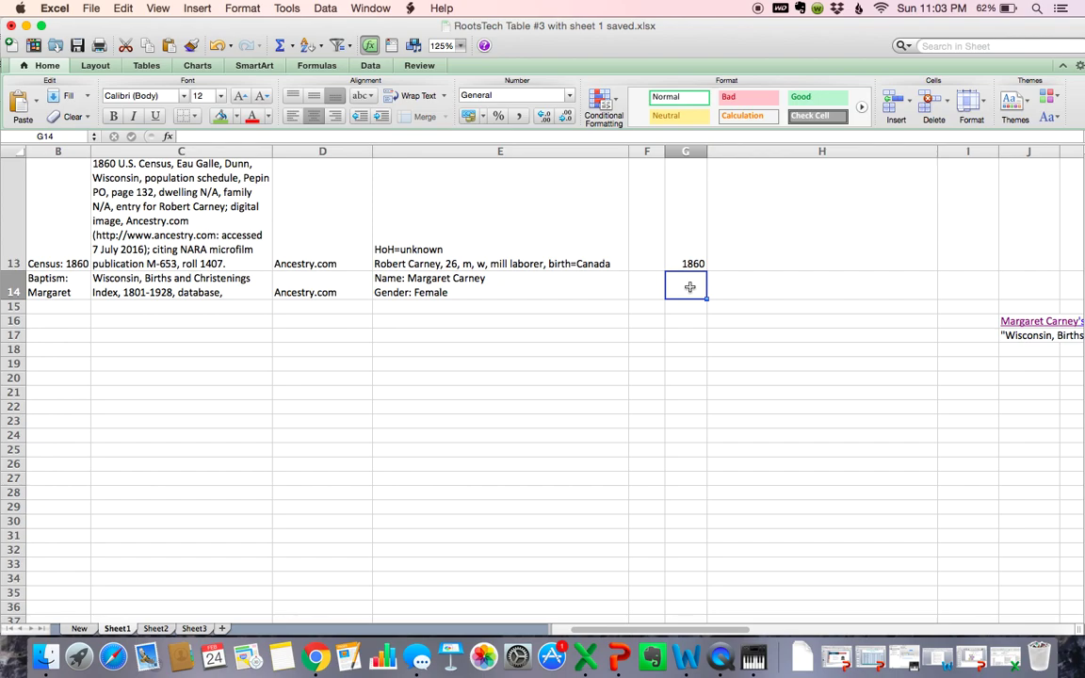
text(1865)
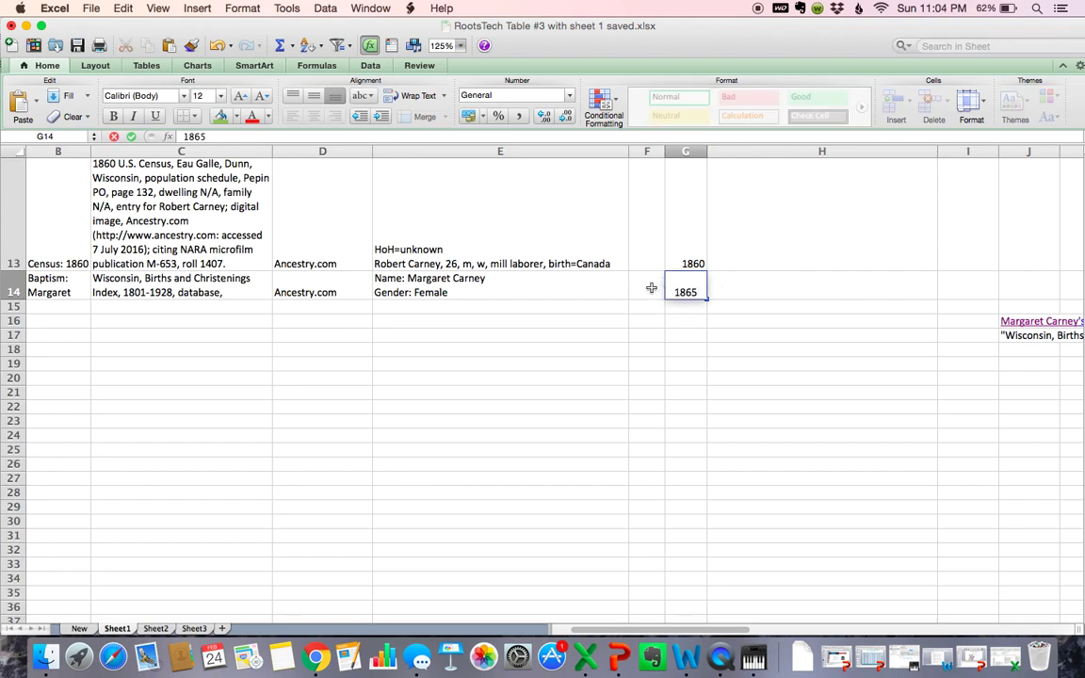
double_click(757, 289)
text(N)
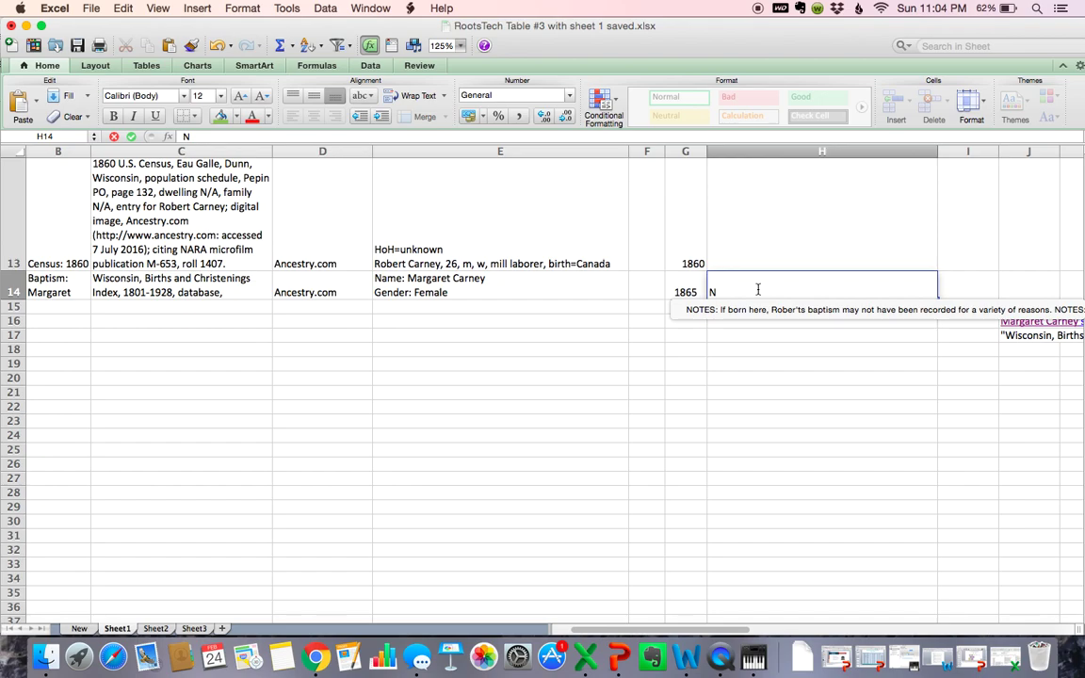
text(OTE:)
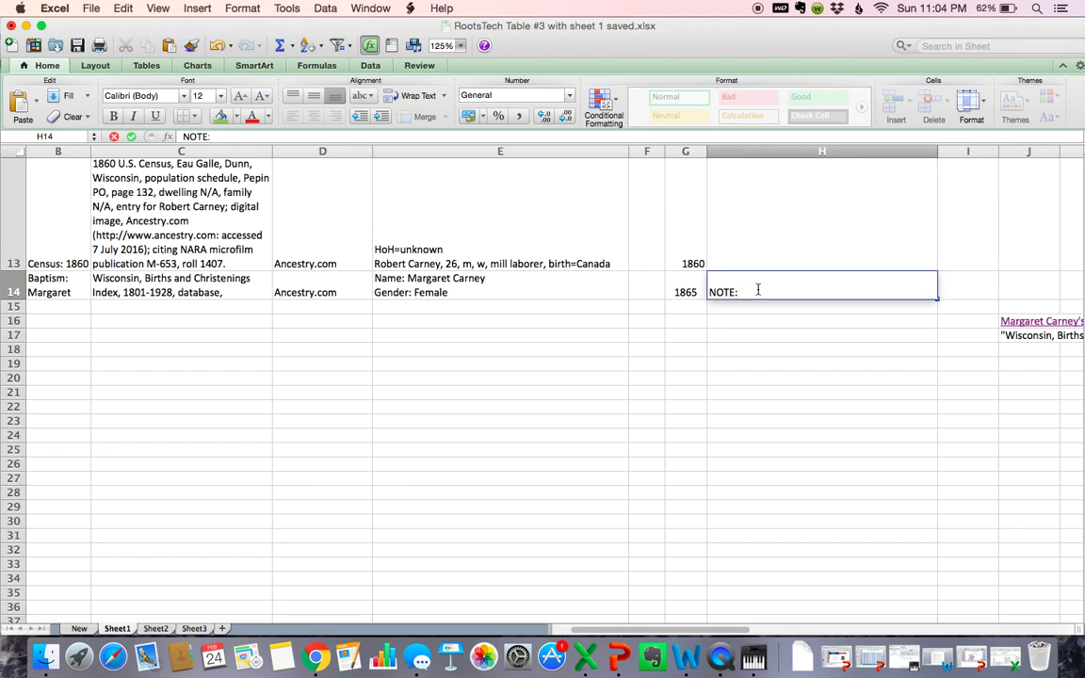
key(BackSpace)
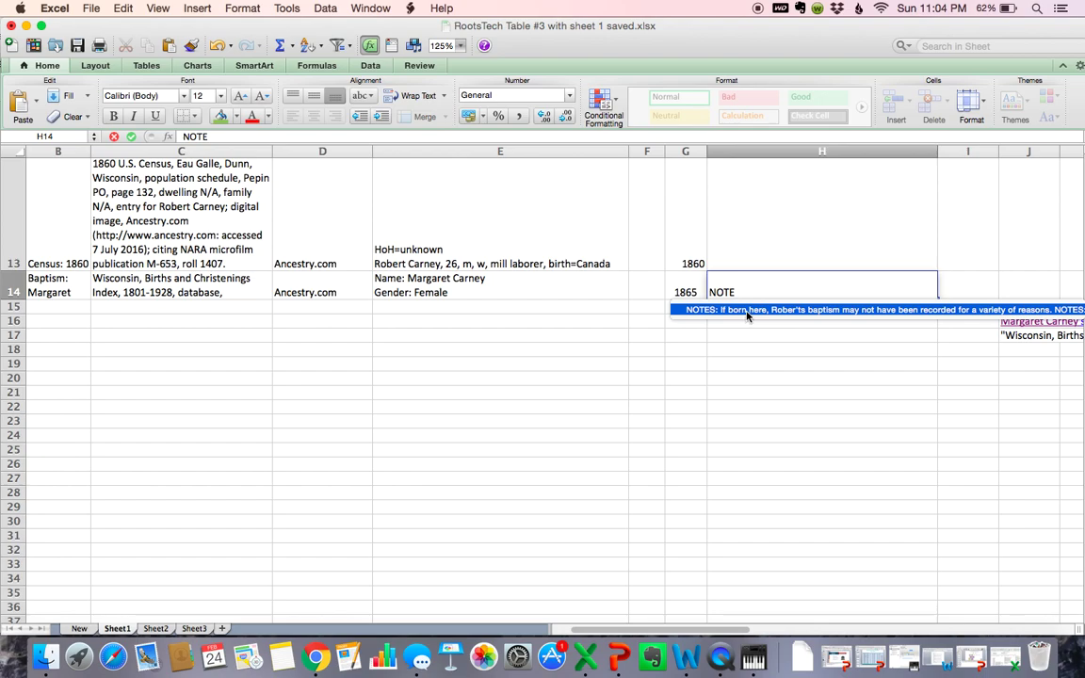
text(:)
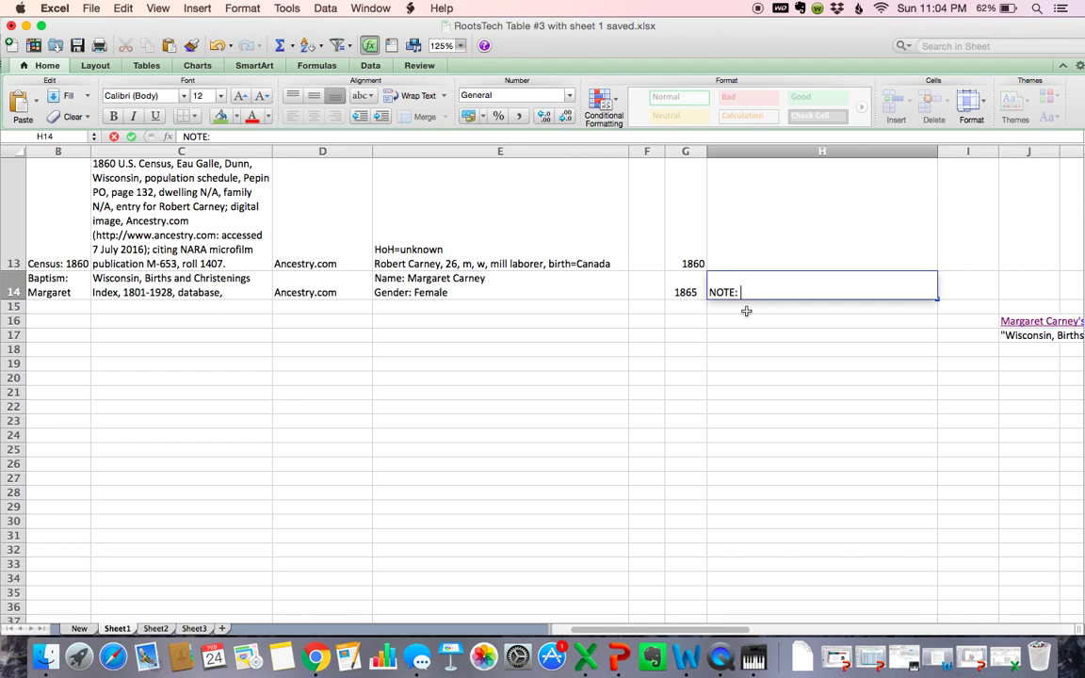
text(Lookpu Ma)
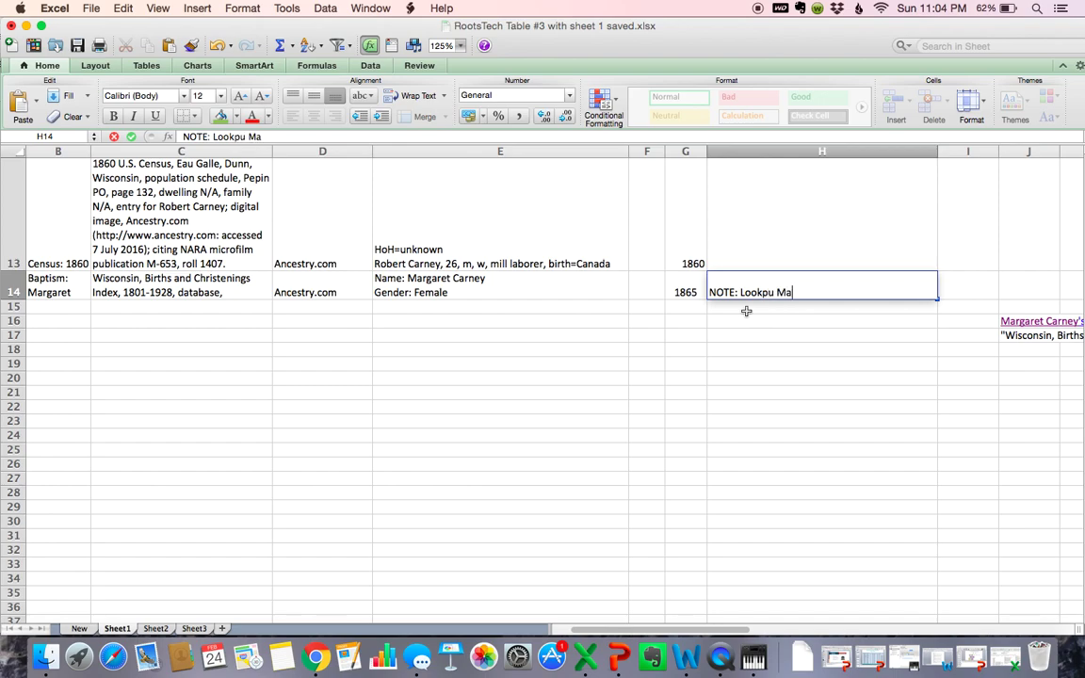
text(rgaret's baptismal record at the FHL)
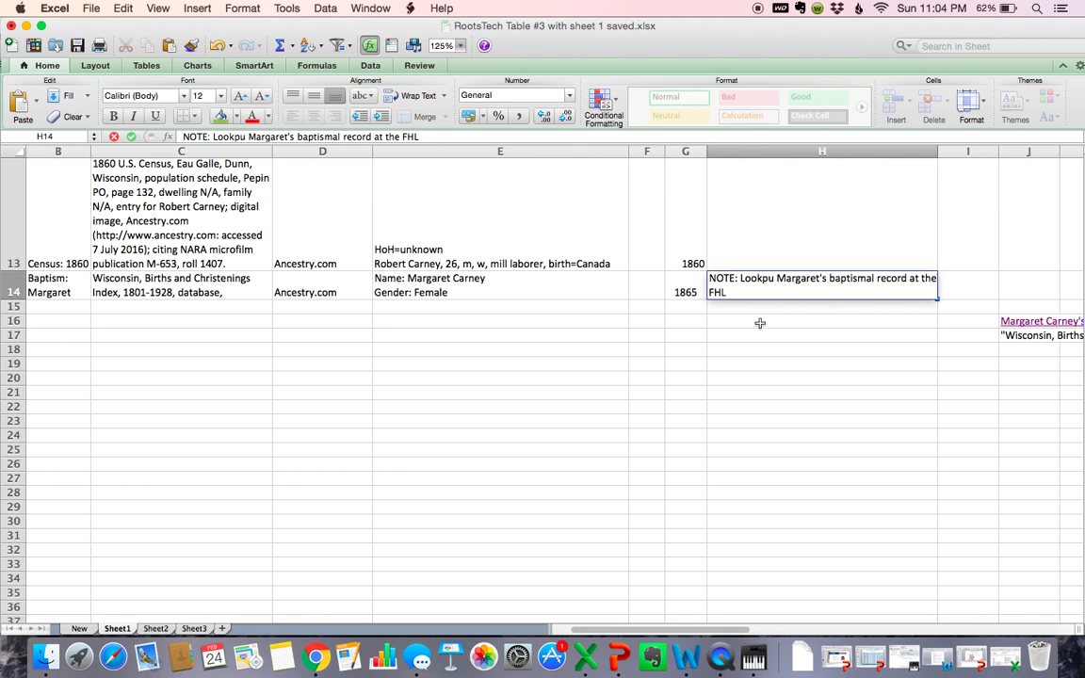
click(759, 322)
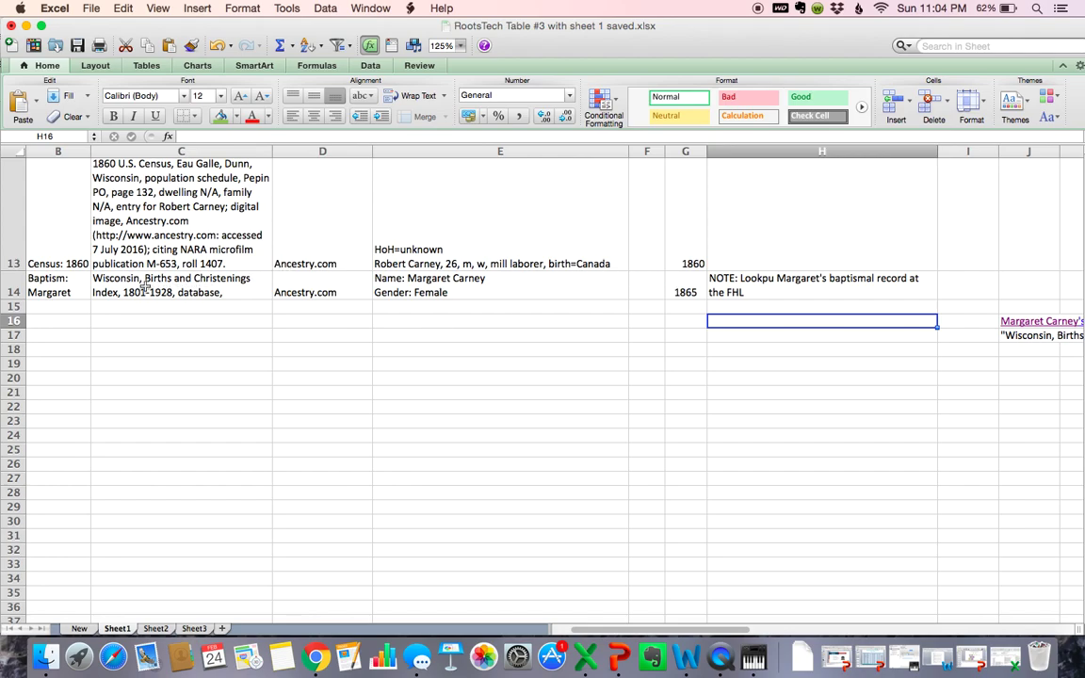
- Select B14 through H14 and AutoFit the row height to the new entry's text
drag(47, 284, 766, 300)
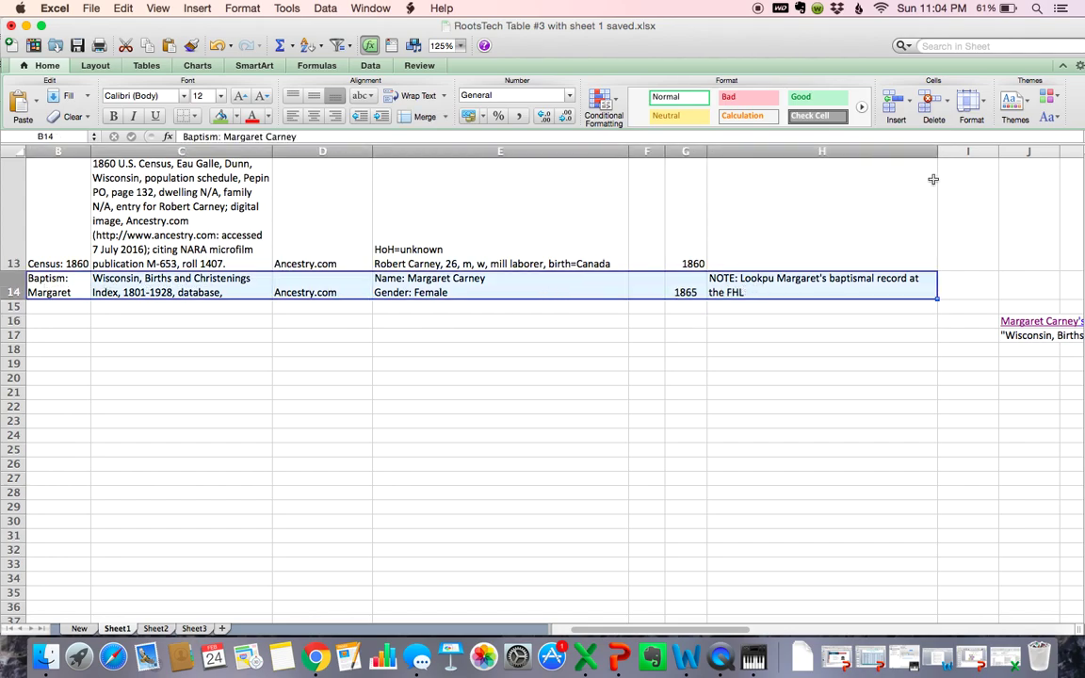
click(984, 106)
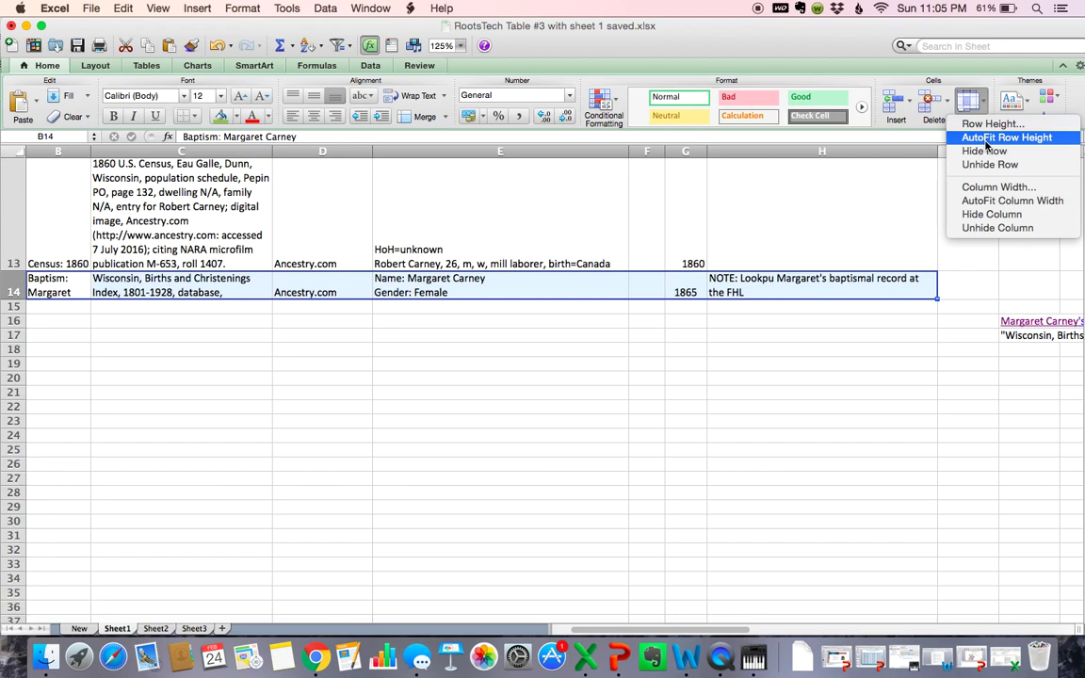
click(986, 139)
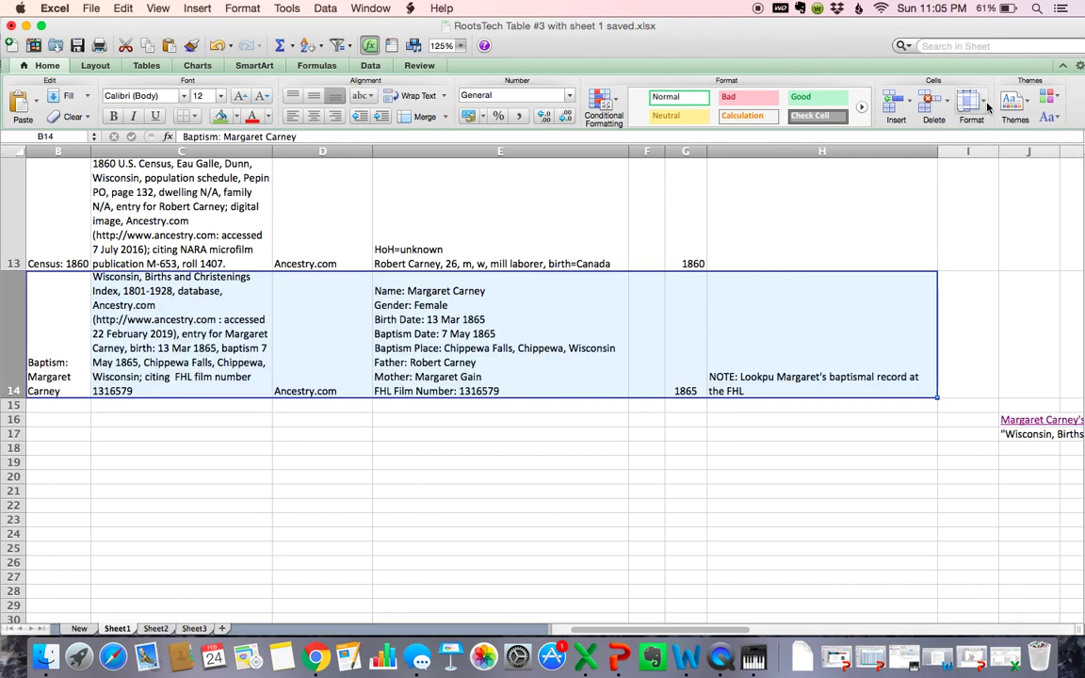
- Try centre and right alignment on the parish register citation in C11, and return the text to left alignment
click(985, 106)
scroll(552, 494, left, 2)
scroll(552, 493, up, 10)
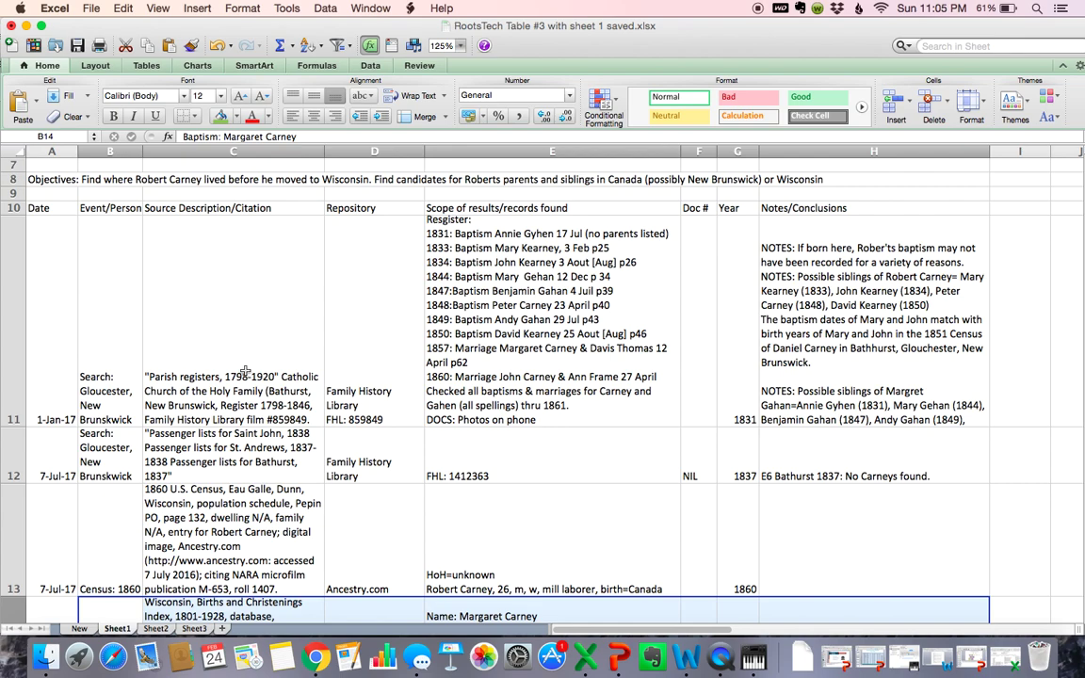
click(205, 370)
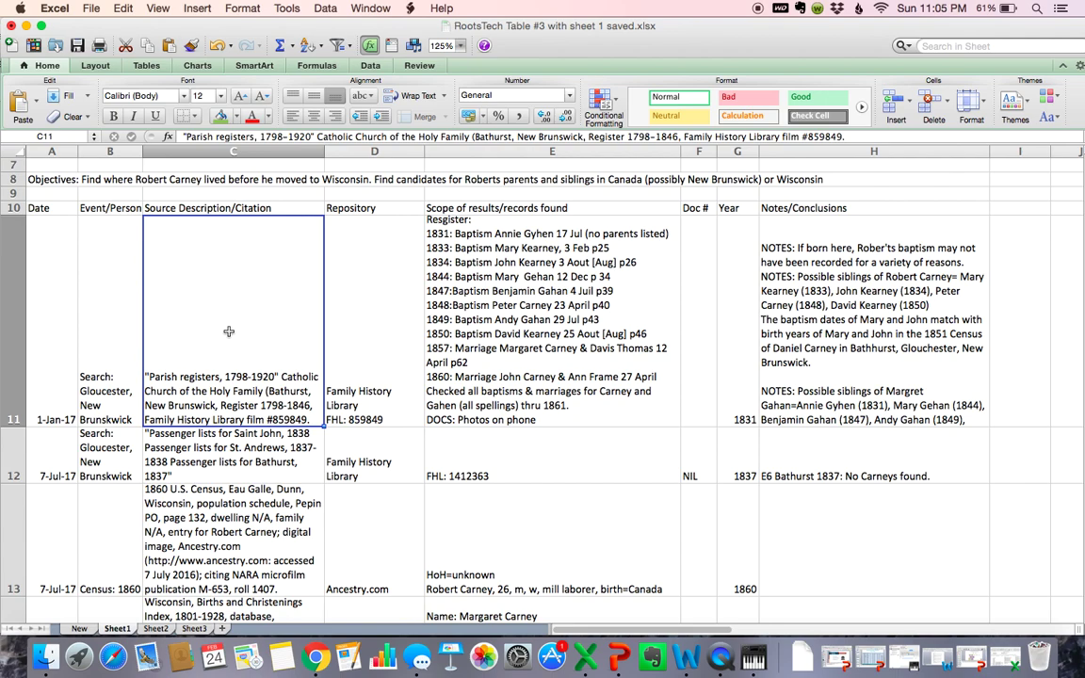
click(294, 118)
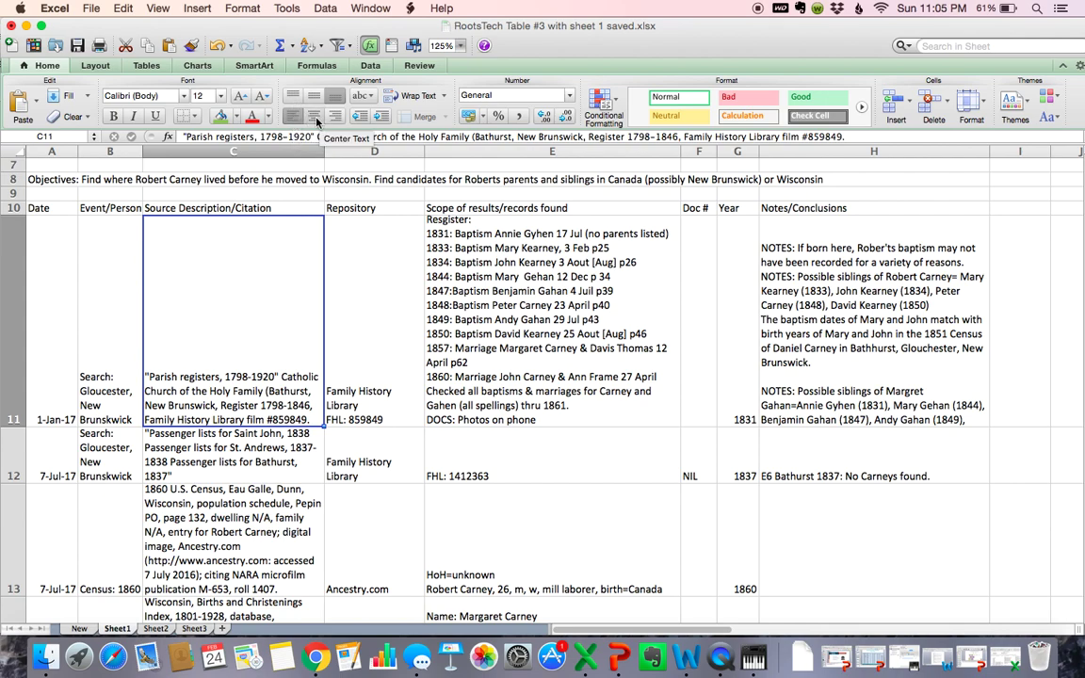
click(314, 116)
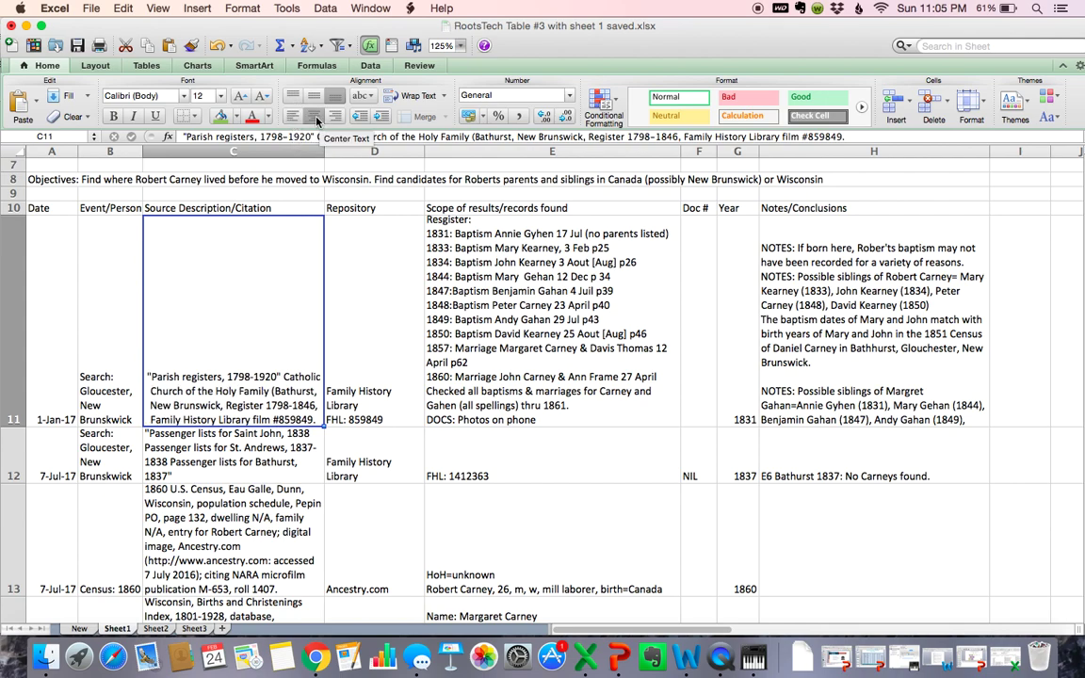
click(334, 119)
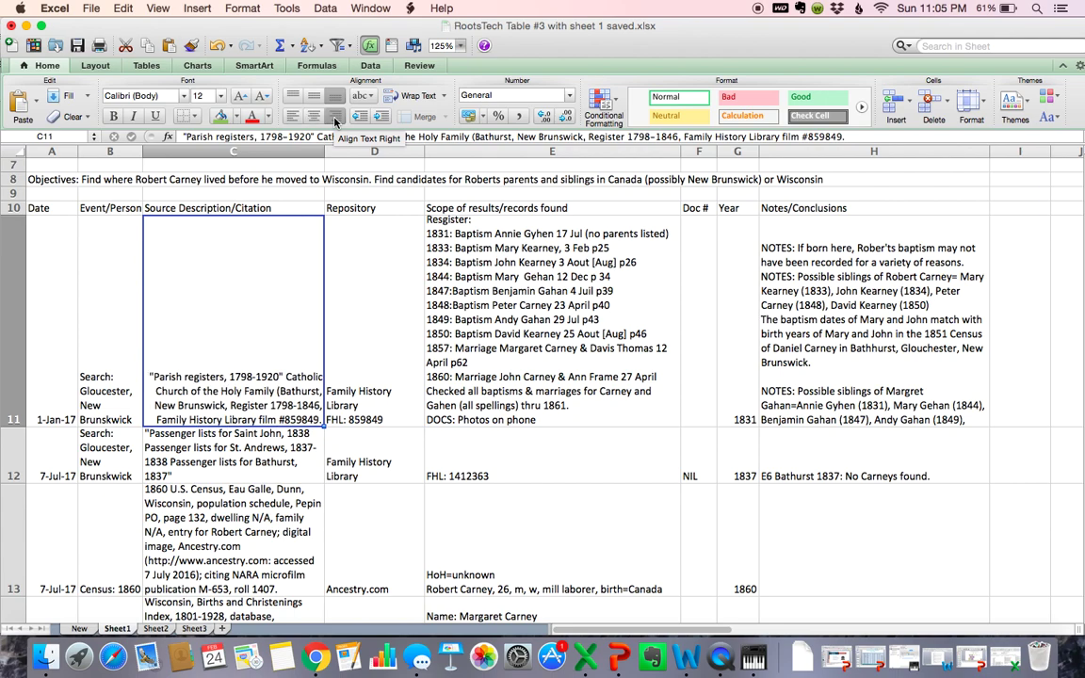
click(293, 118)
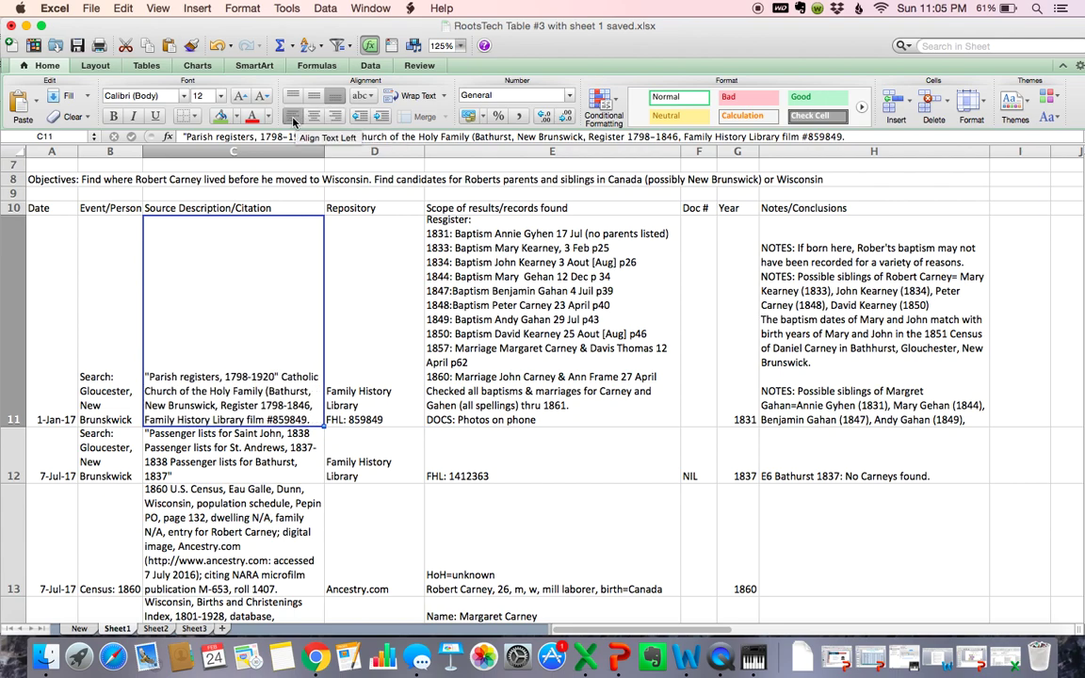
- Select the whole Repository column, try centre and right alignment on it, and set it back to left alignment
click(364, 211)
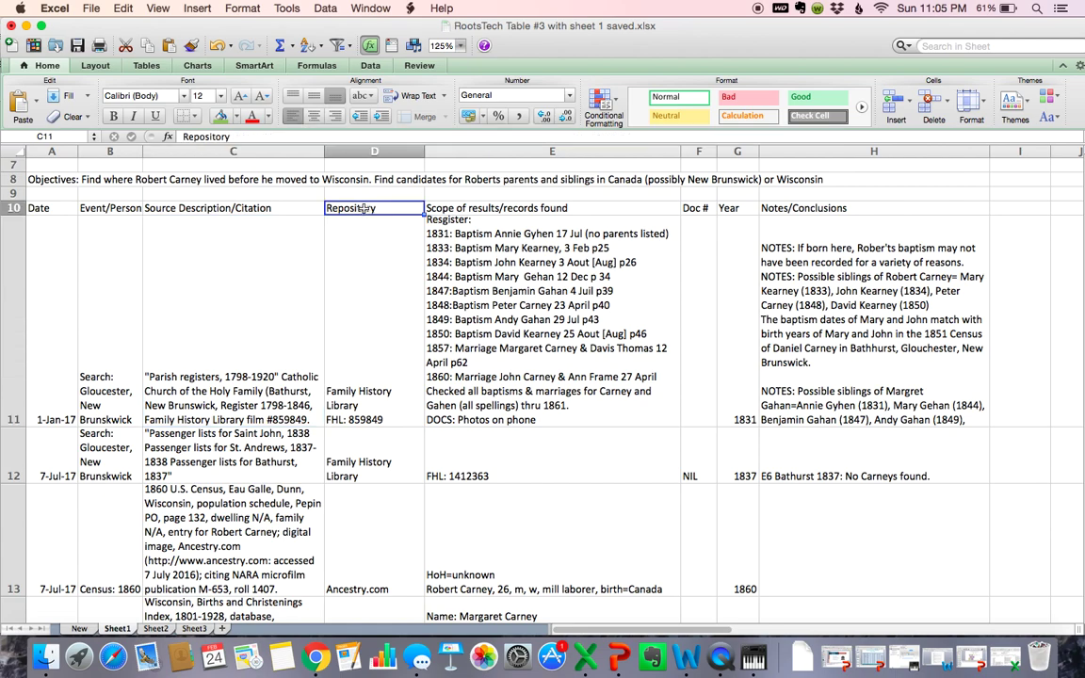
click(372, 151)
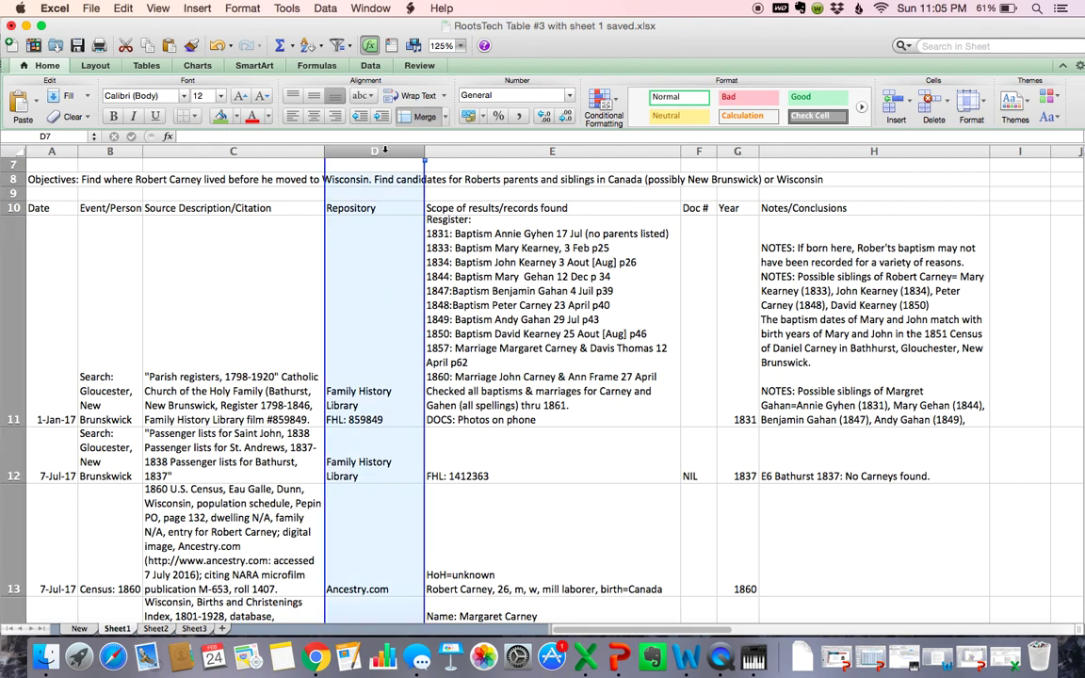
click(313, 116)
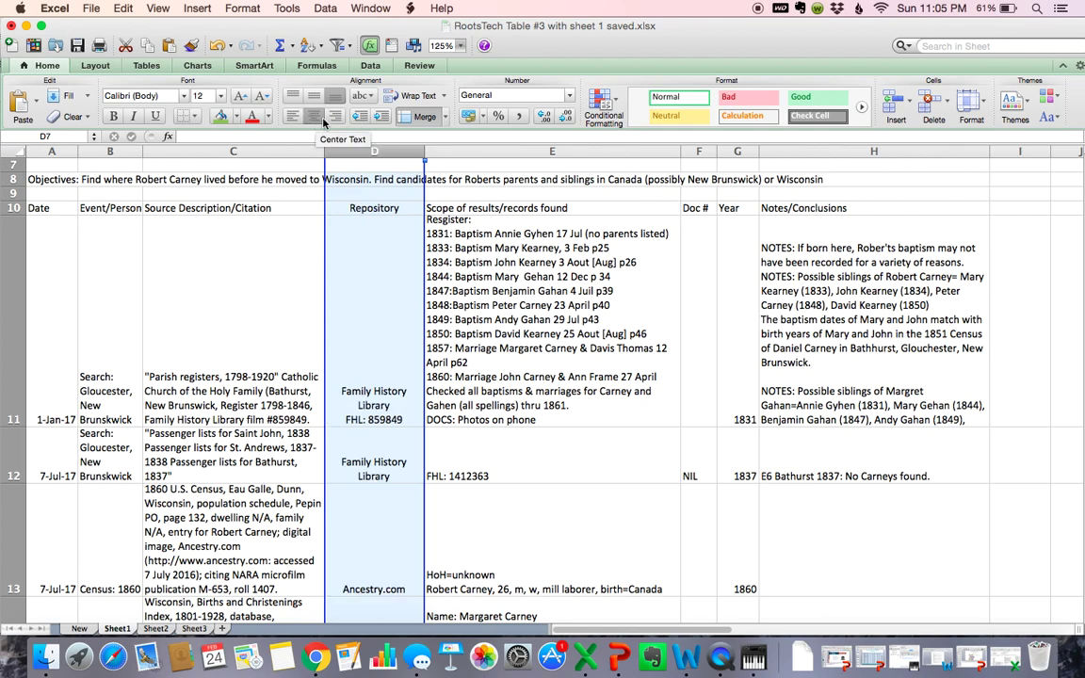
click(335, 116)
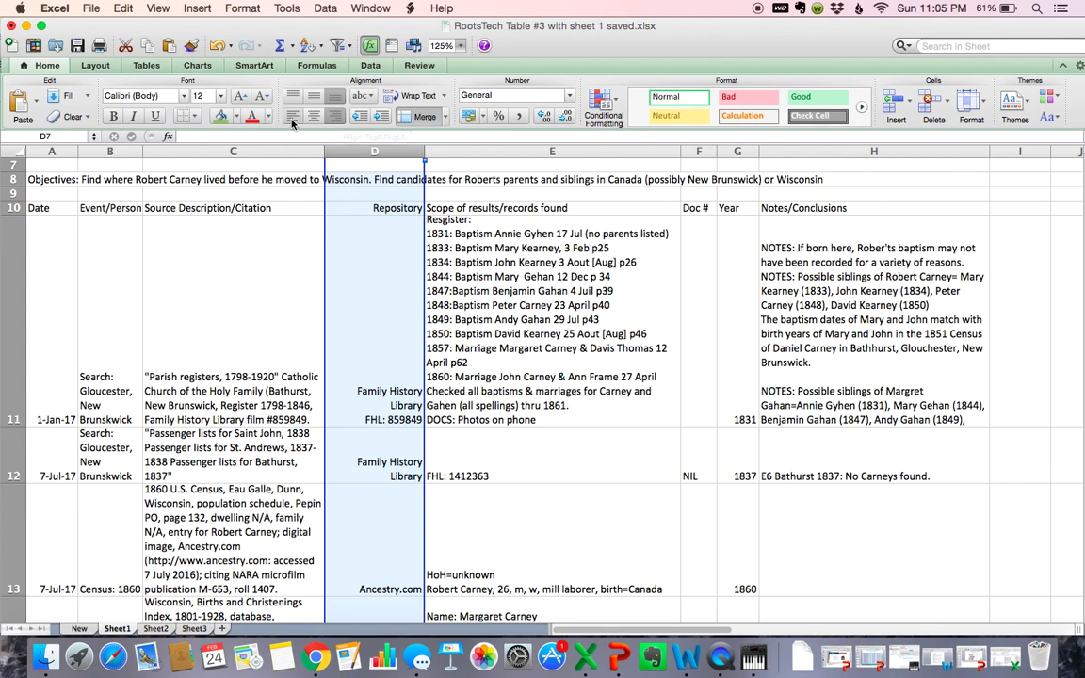
click(292, 118)
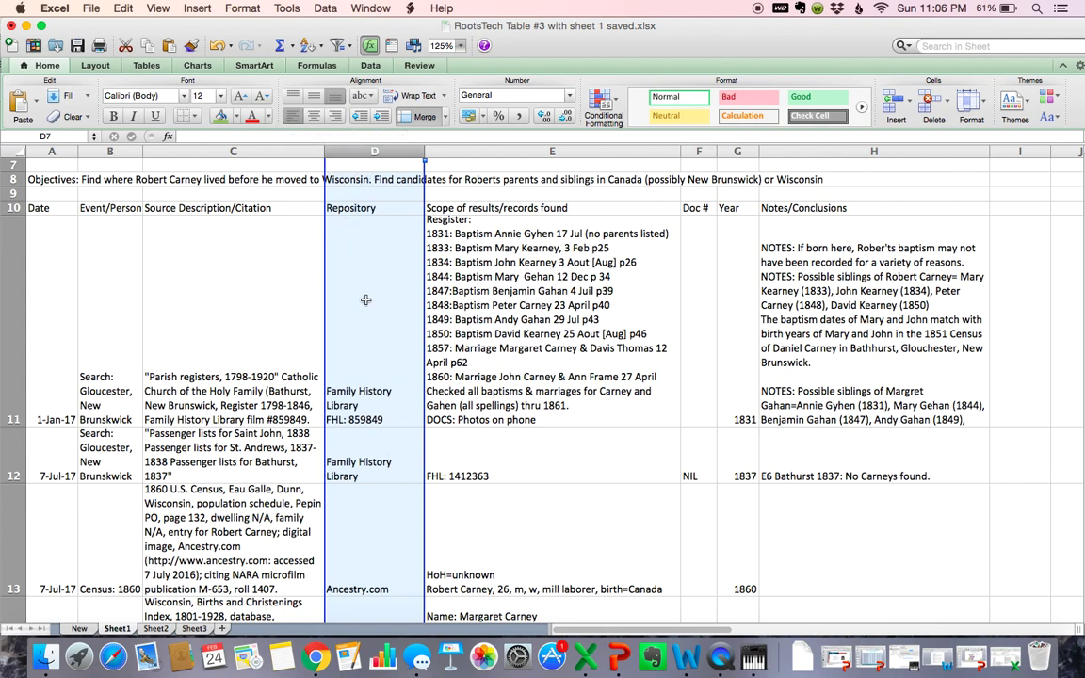
- Try top and middle vertical alignment on the citation in C11, and set it back to bottom alignment
click(234, 320)
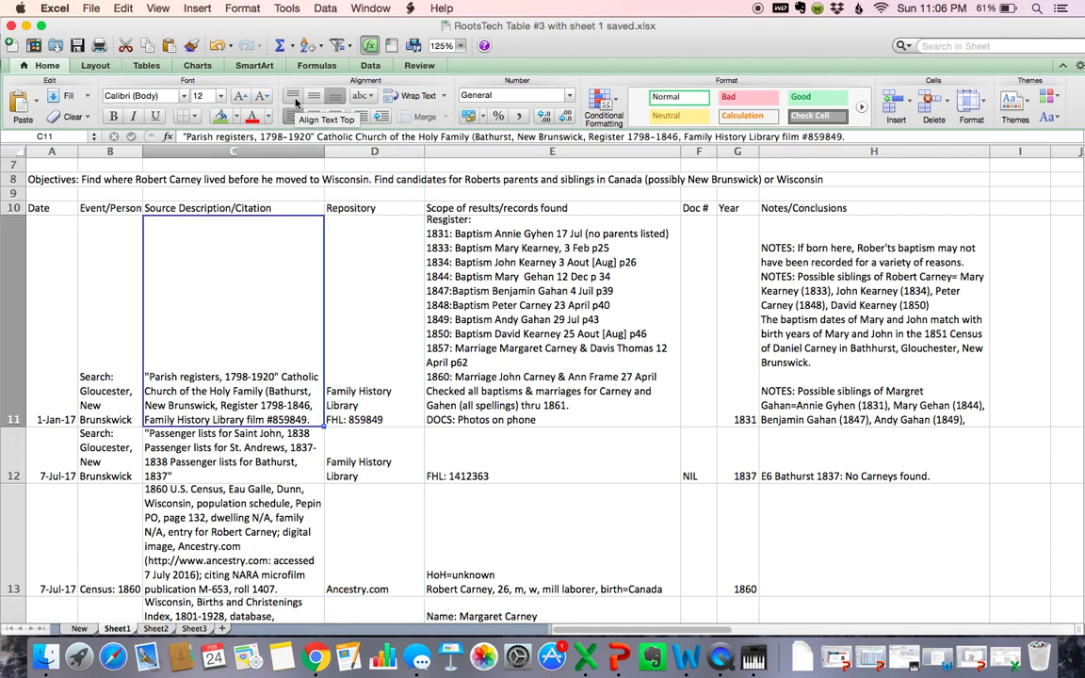
click(295, 102)
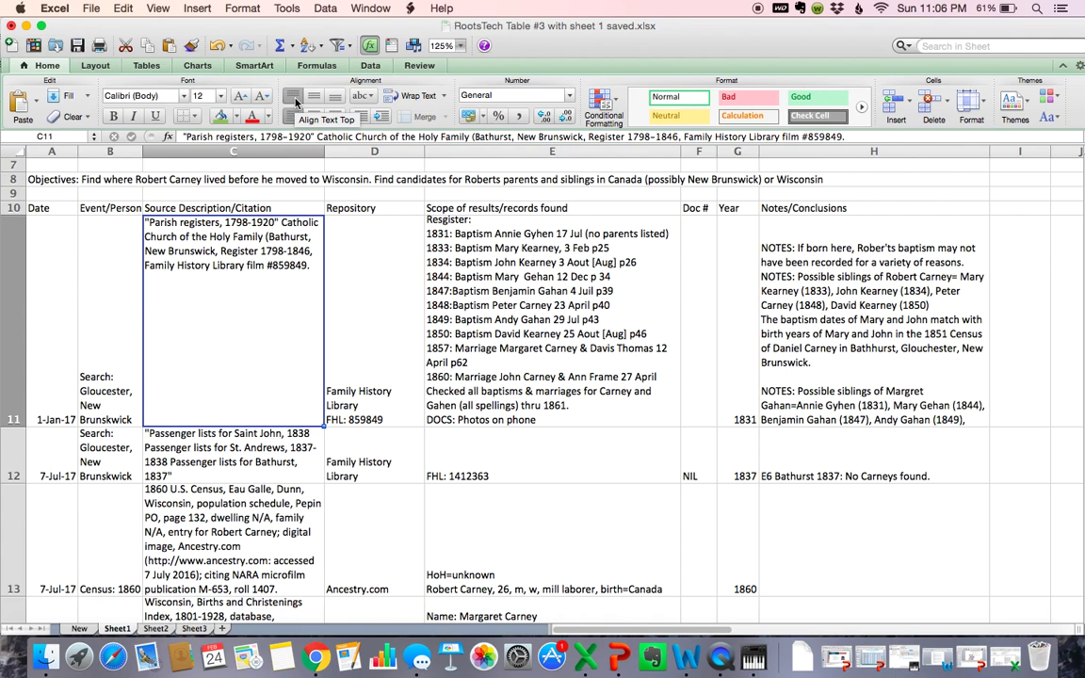
click(315, 98)
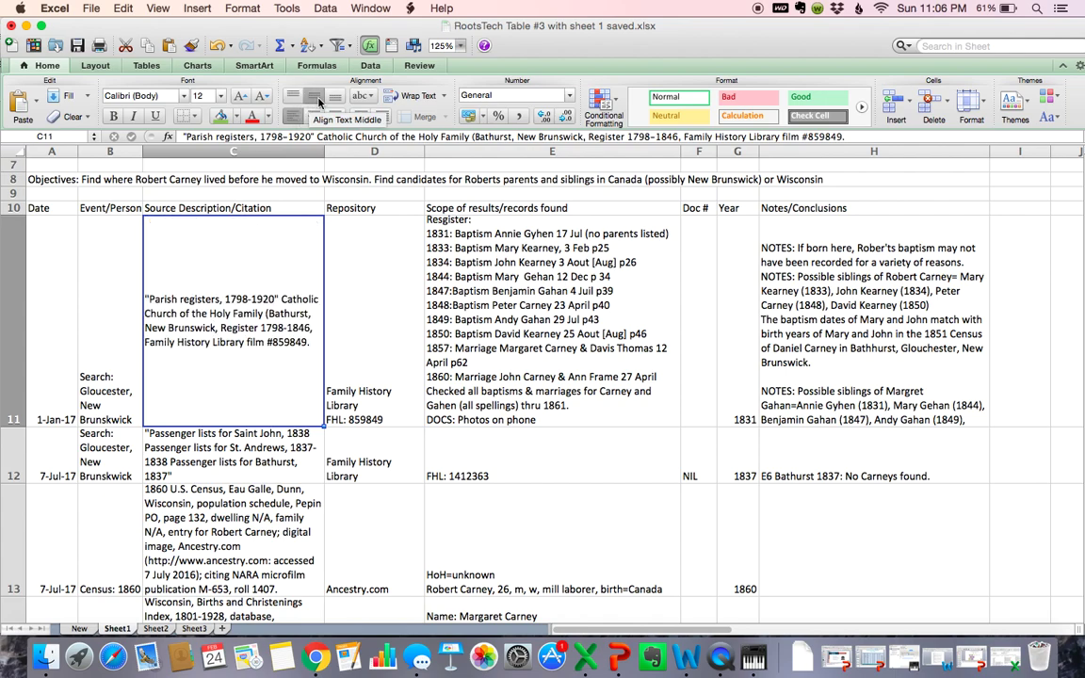
click(335, 100)
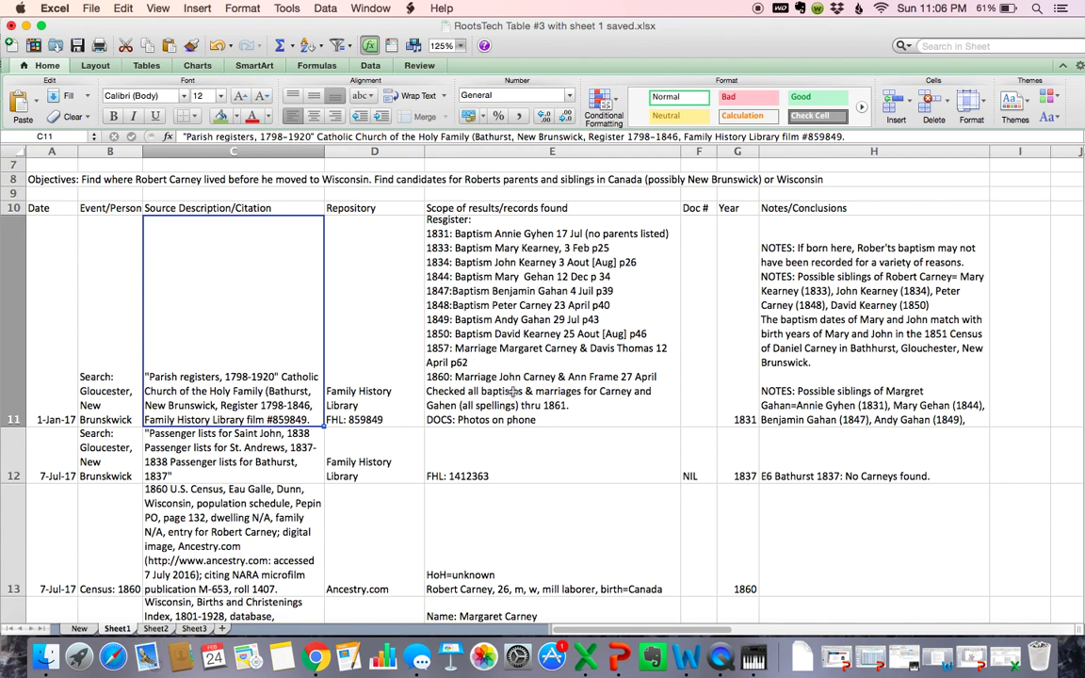
- Enter the placeholder text kfkjsldkfjlk in H13, reopen the cell for editing and add a line break after the text
click(820, 541)
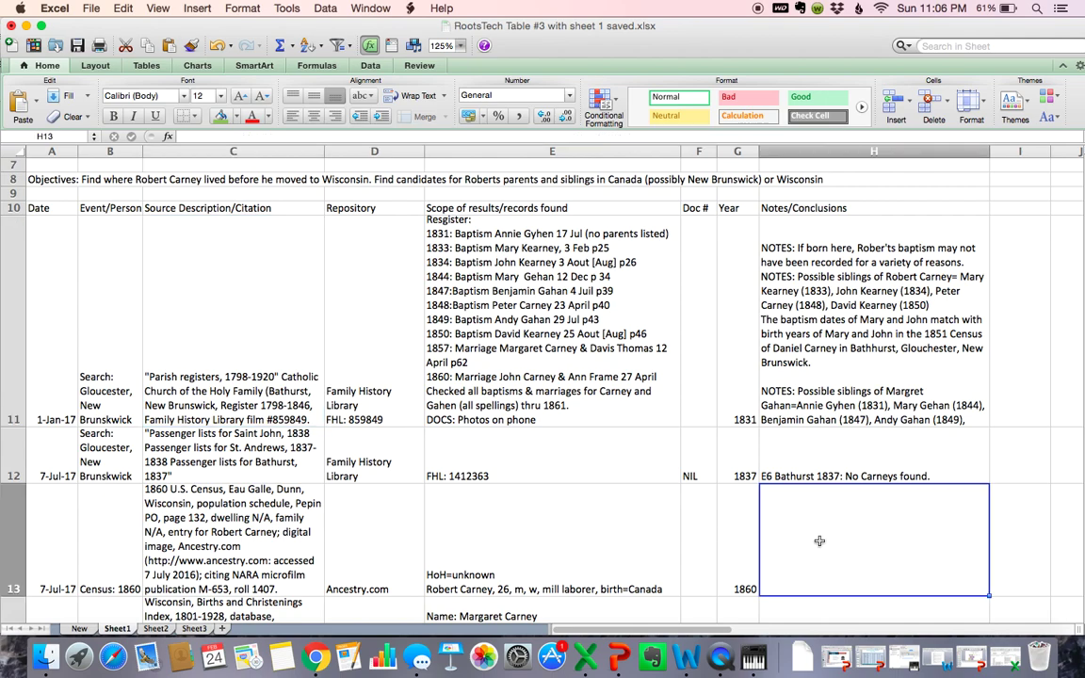
text(kfkjsldkfjlk)
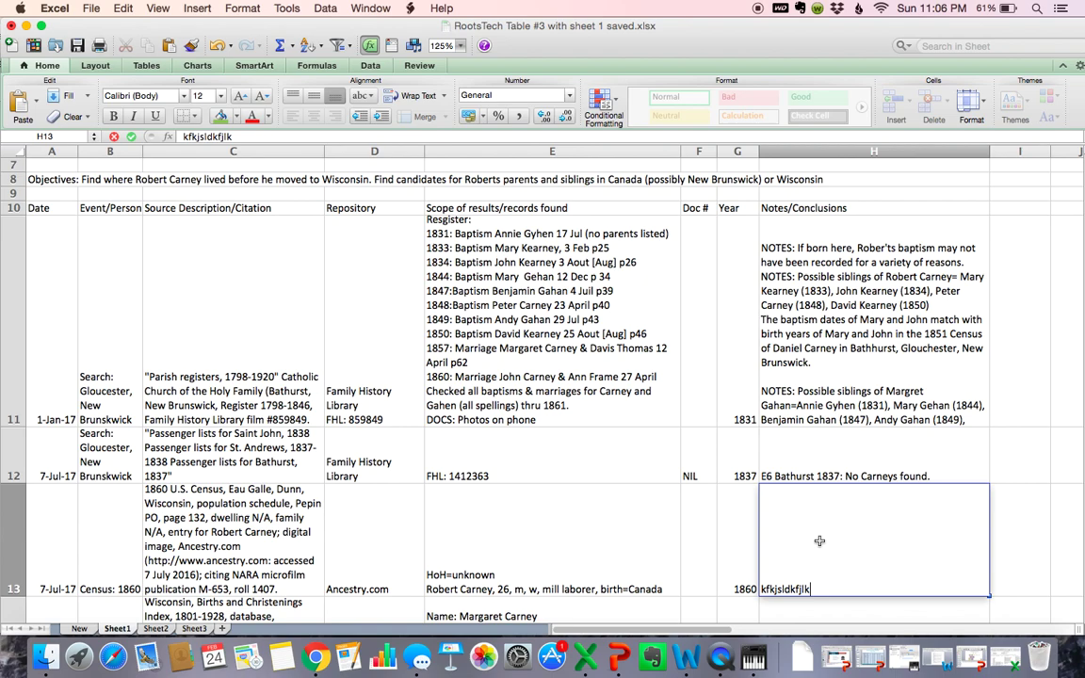
key(Return)
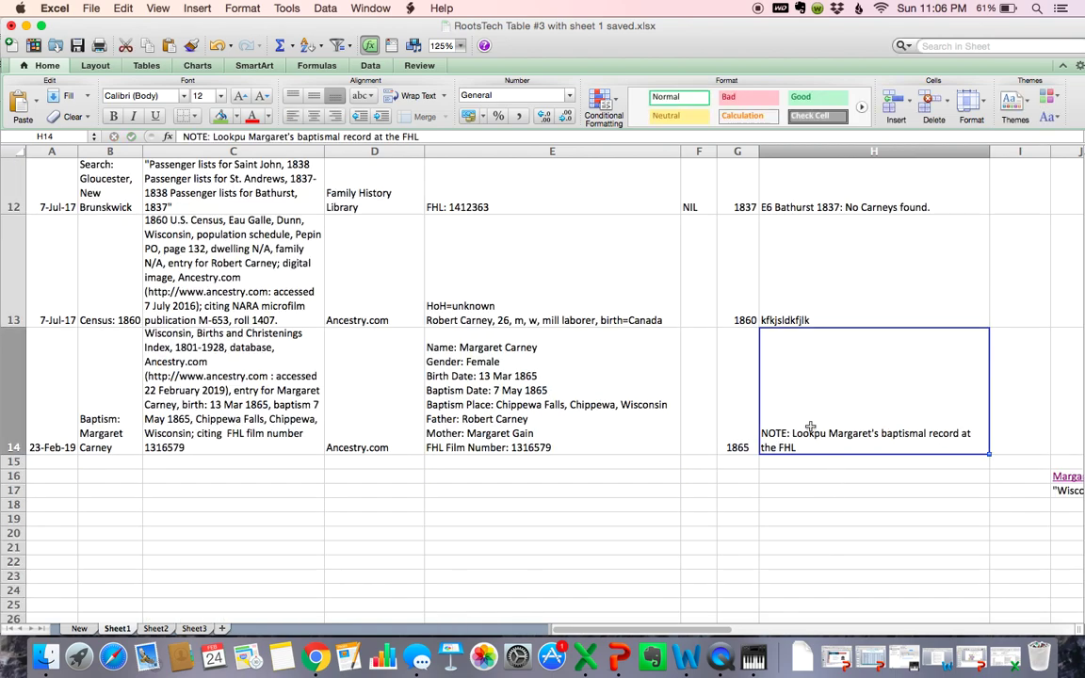
double_click(828, 319)
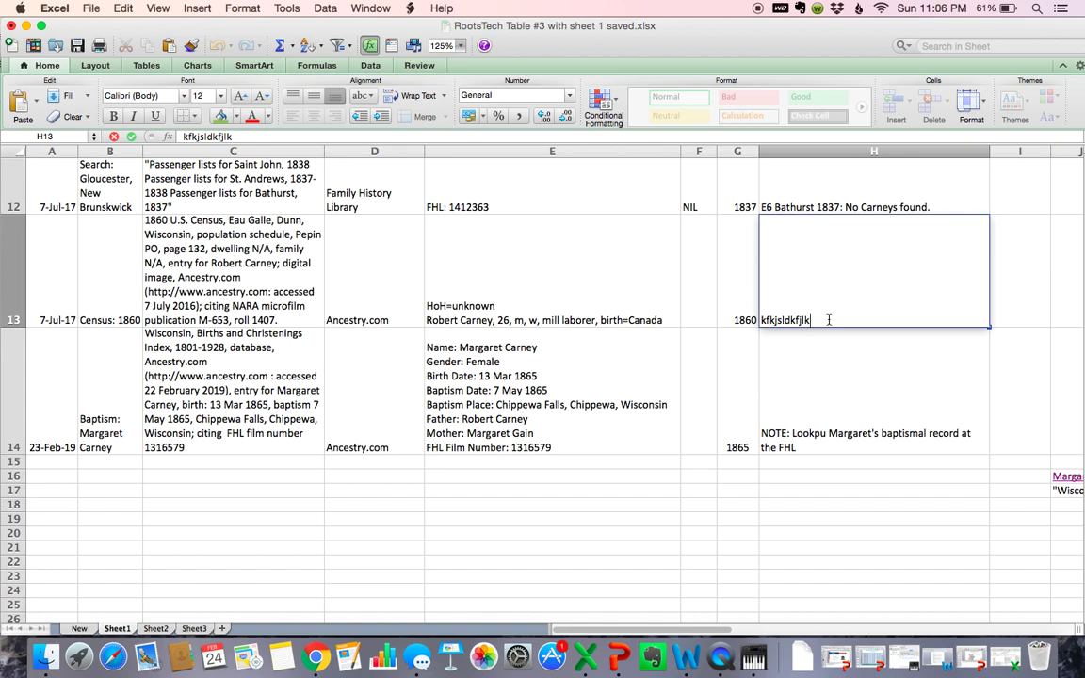
key(ctrl+alt+Return)
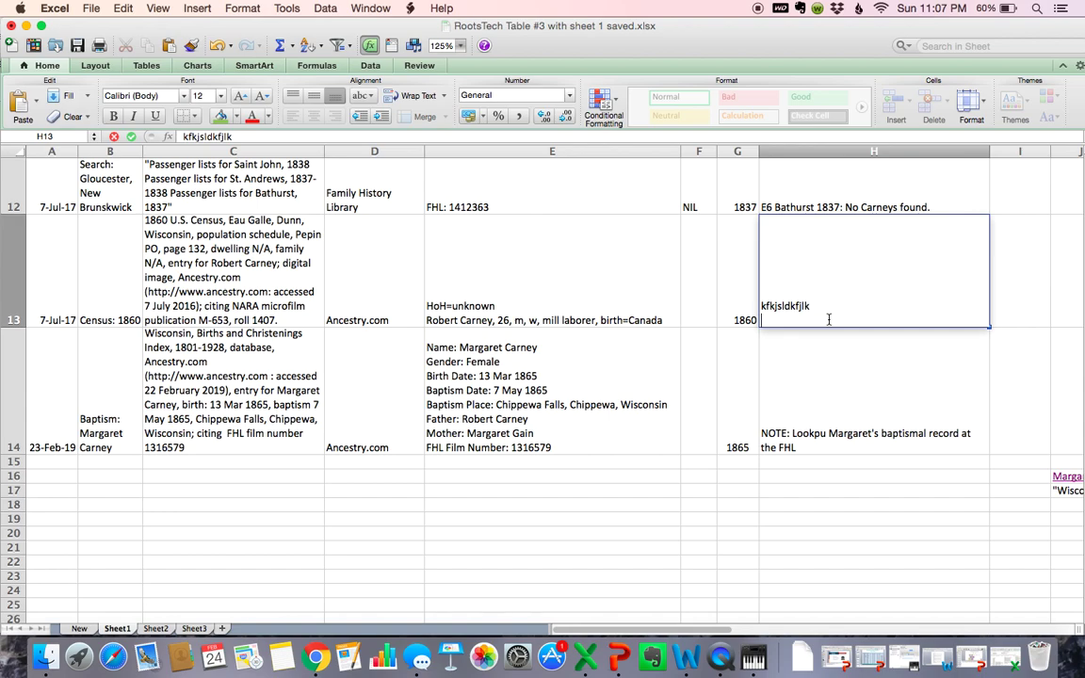
- Delete the line break and all placeholder text from H13
key(BackSpace)
key(BackSpace)
key(BackSpace)
key(BackSpace)
key(BackSpace)
key(BackSpace)
key(BackSpace)
key(BackSpace)
key(BackSpace)
key(BackSpace)
key(BackSpace)
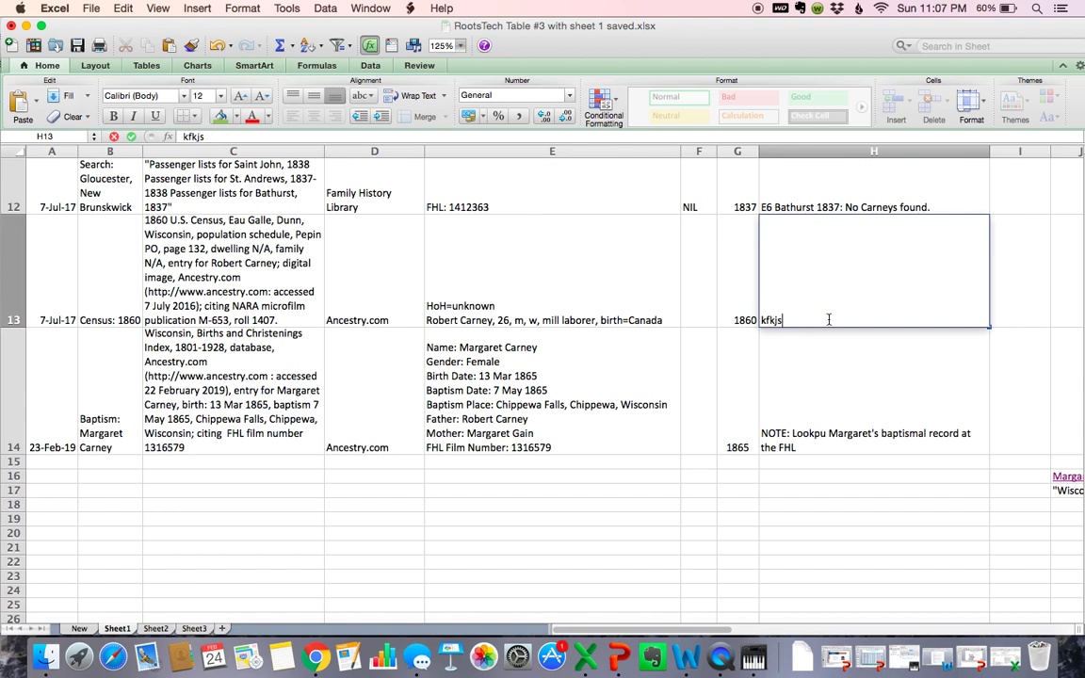
key(BackSpace)
key(BackSpace)
scroll(575, 264, up, 2)
scroll(575, 264, up, 2)
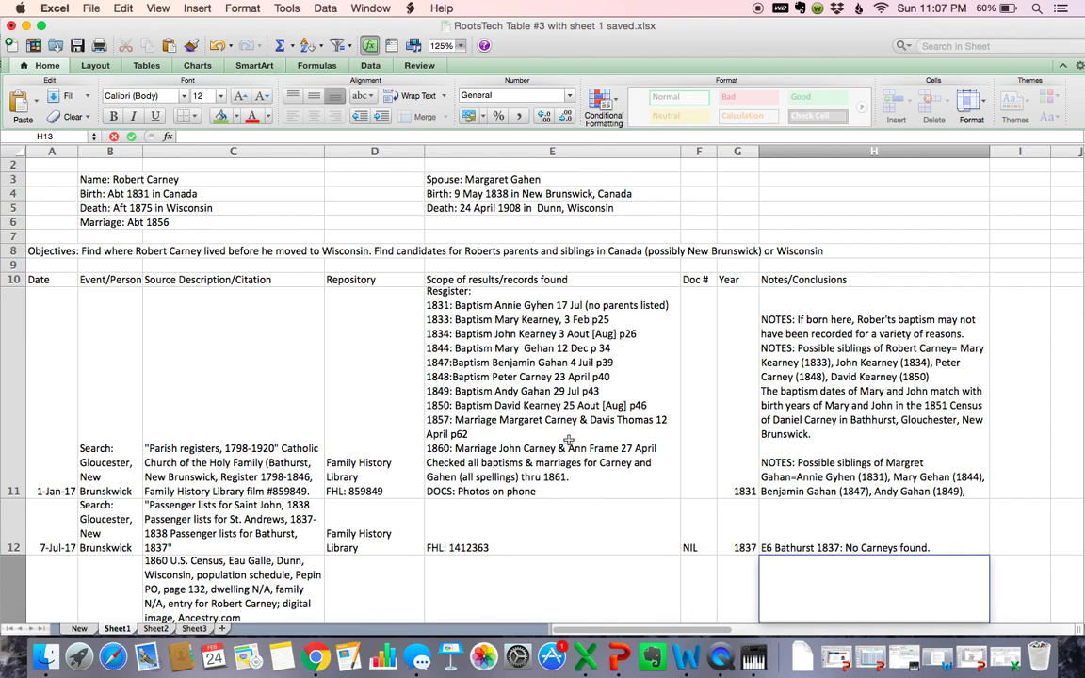
scroll(568, 456, down, 10)
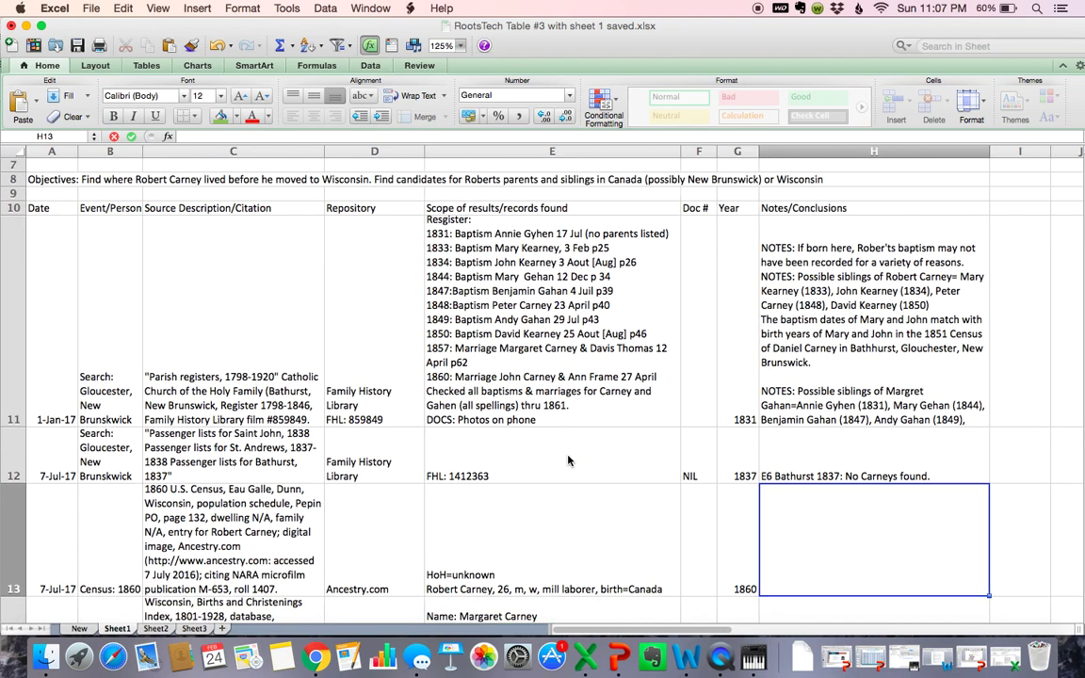
scroll(568, 460, up, 5)
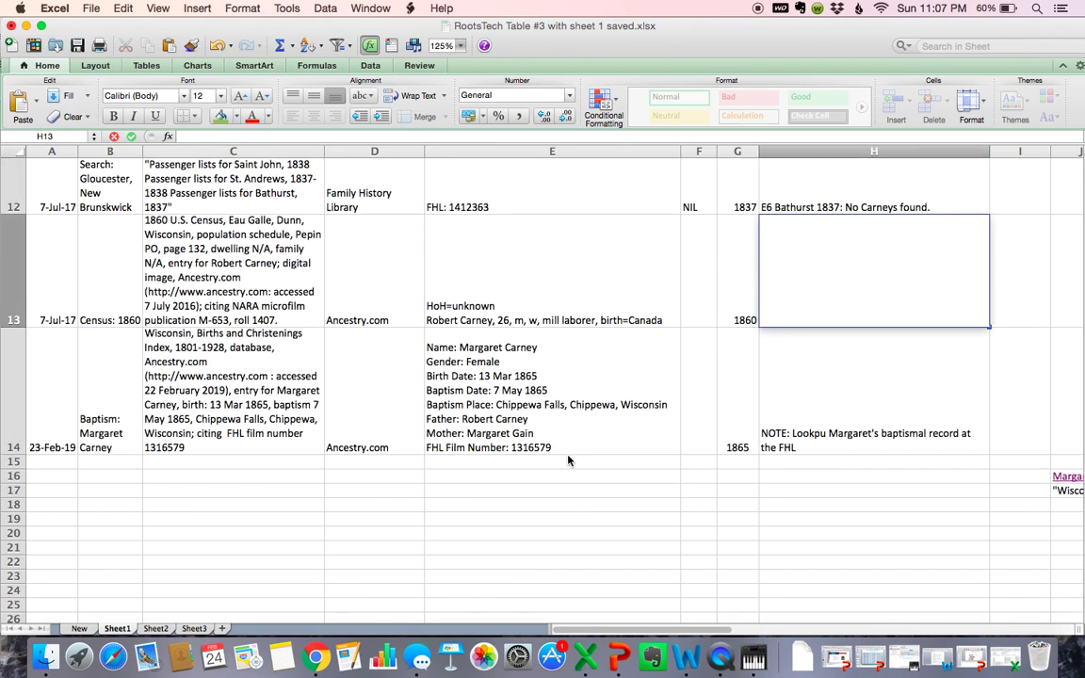
- Clear the baptismal record note in H14, undo the deletion and leave the cell
click(844, 429)
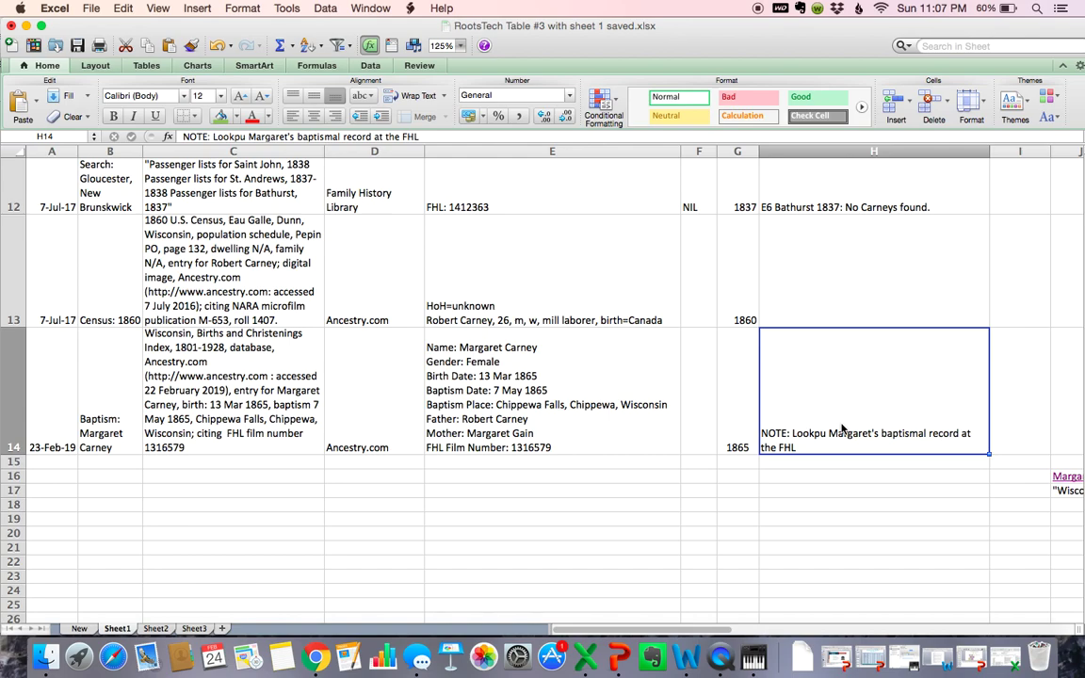
key(BackSpace)
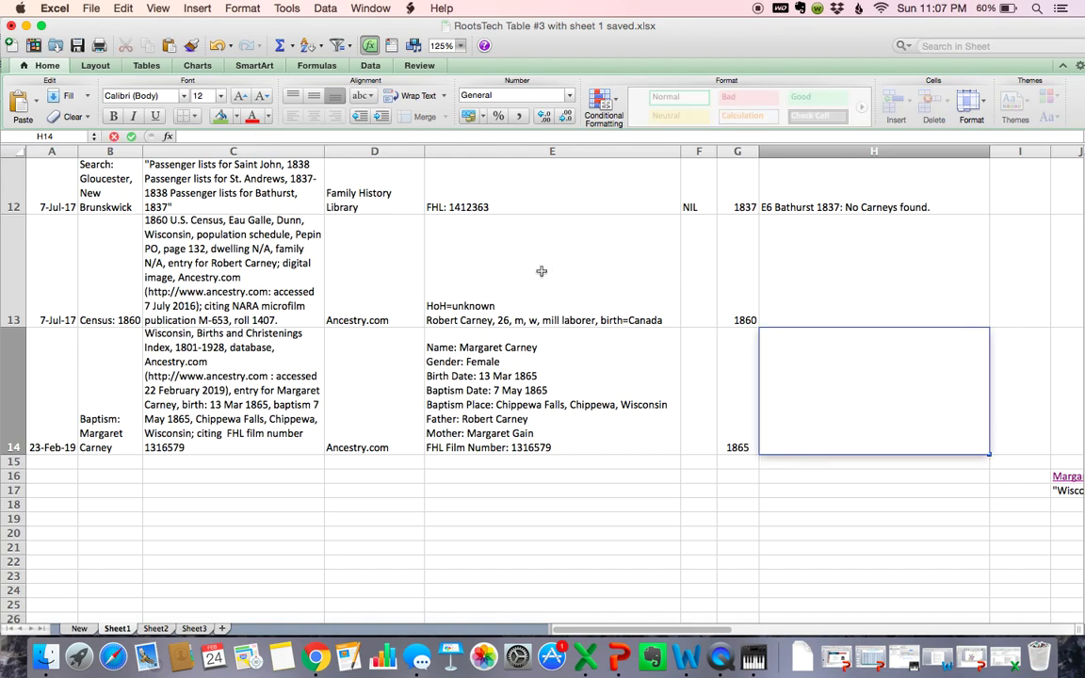
click(217, 48)
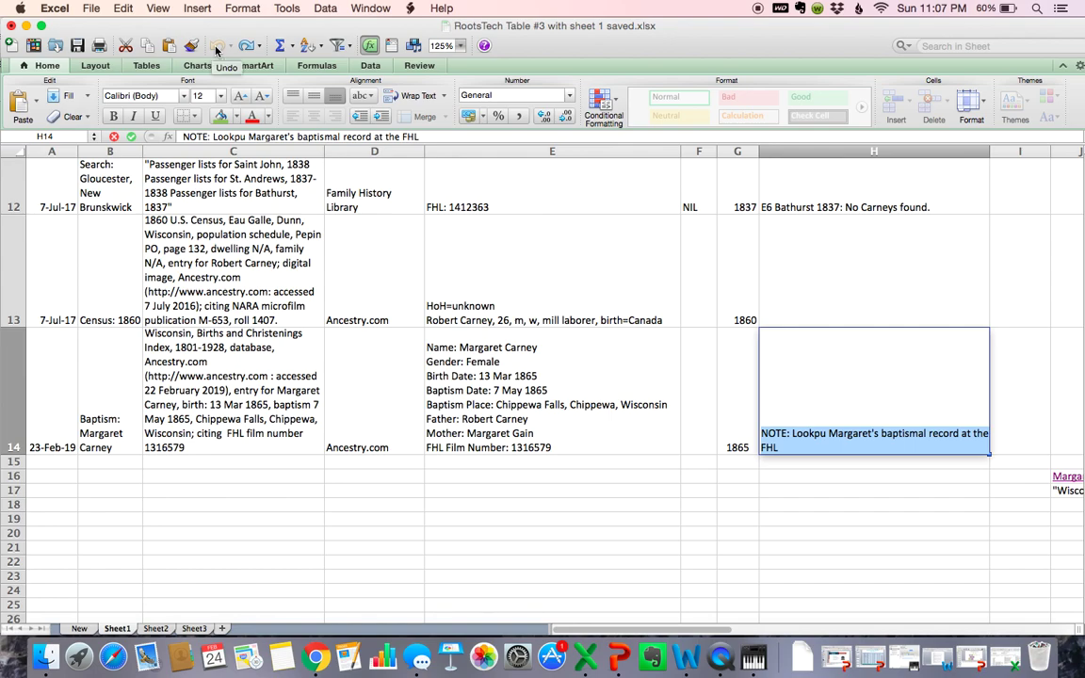
click(749, 515)
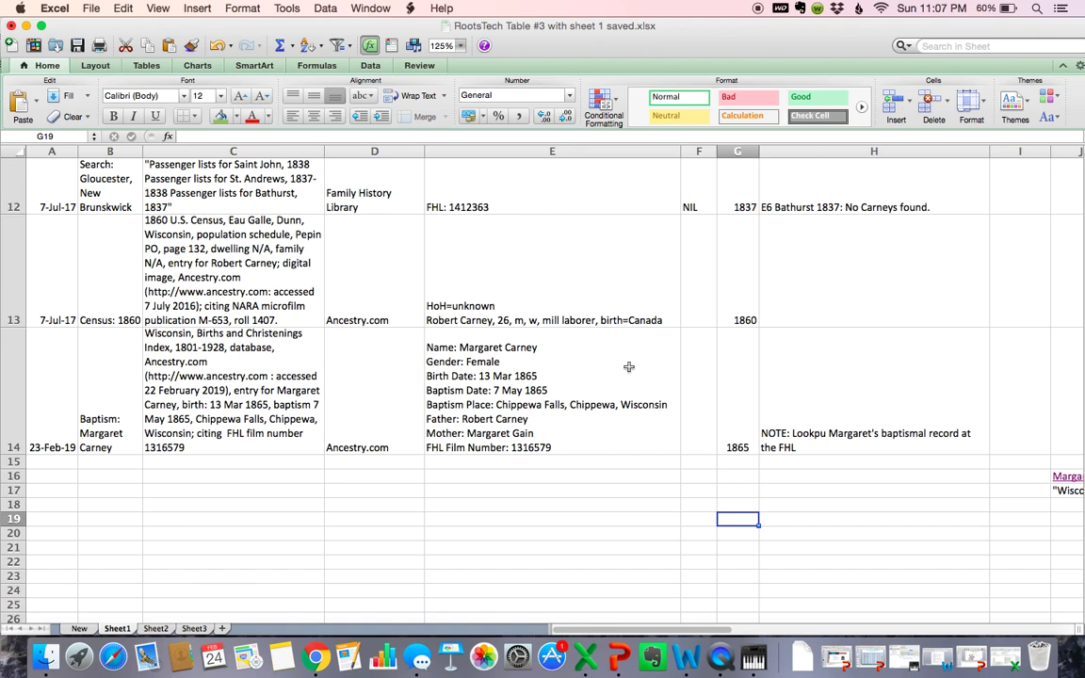
- Overwrite the census details in E13 with the placeholder klfjlfjls, and undo the change
click(560, 261)
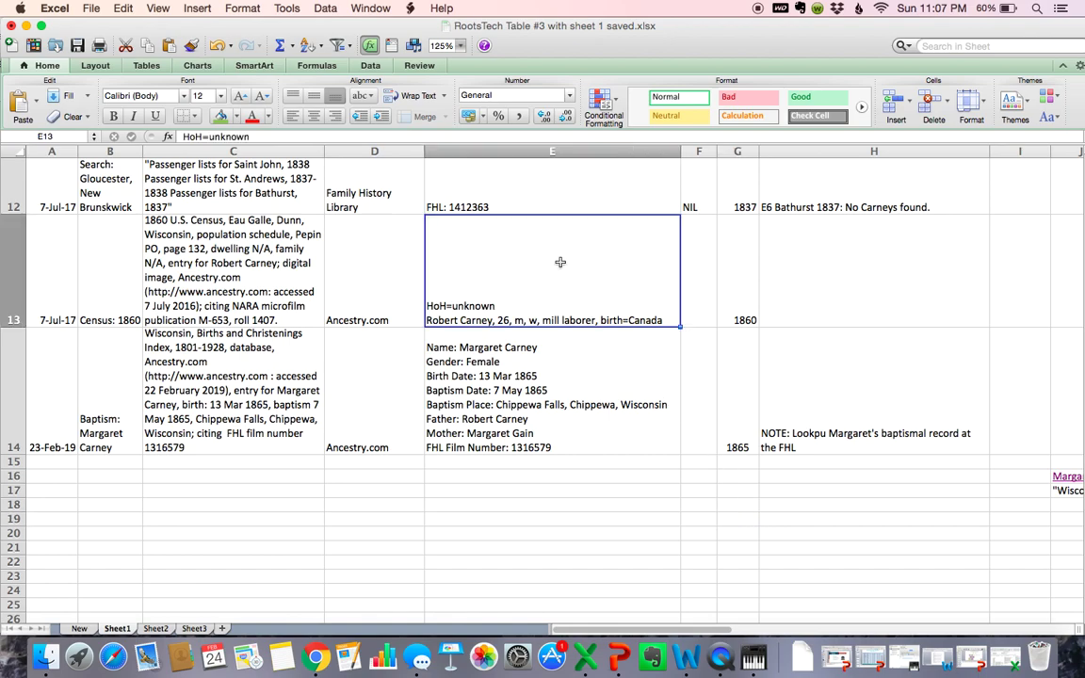
text(klfjlfjlsk)
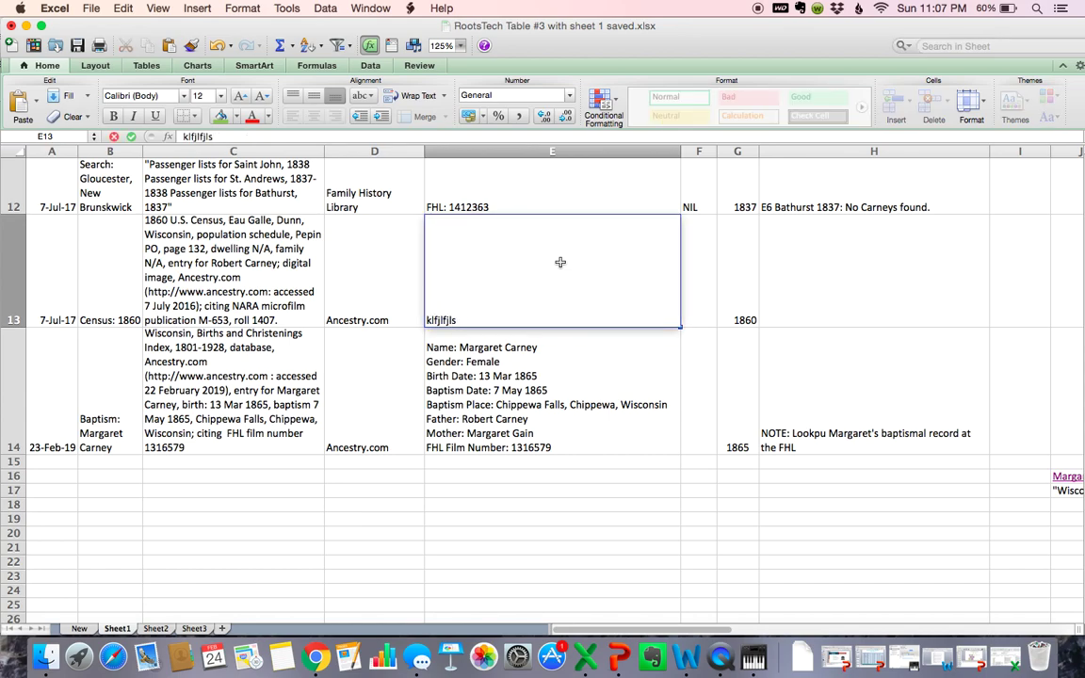
key(BackSpace)
click(213, 54)
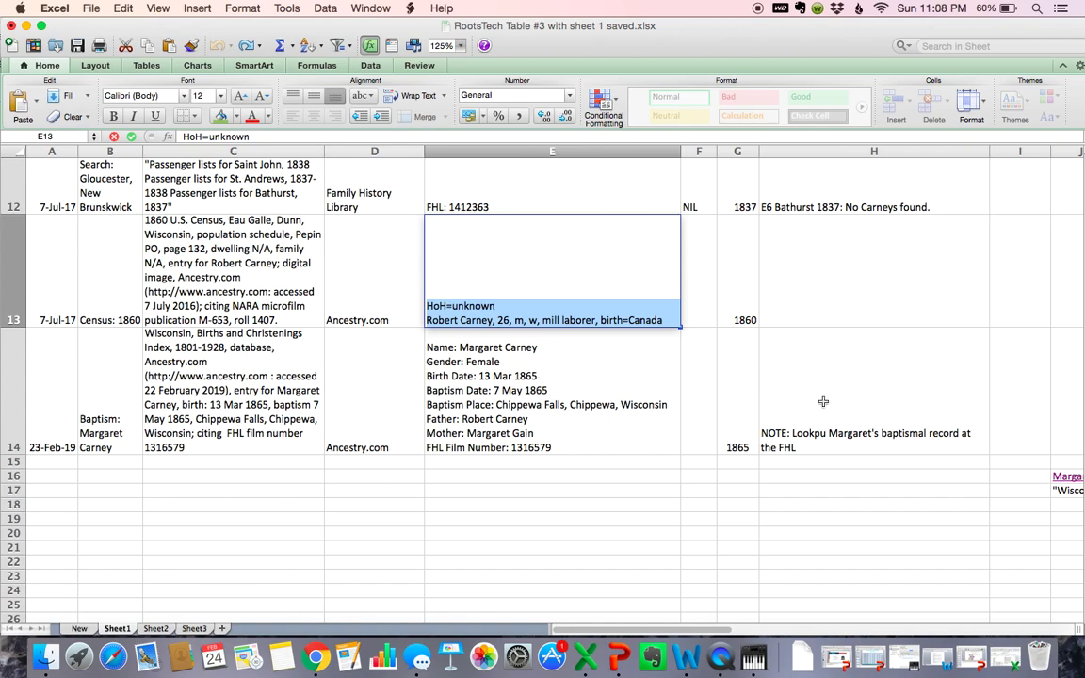
- Fill the baptismal record note cell H14 with a light red theme colour
click(830, 403)
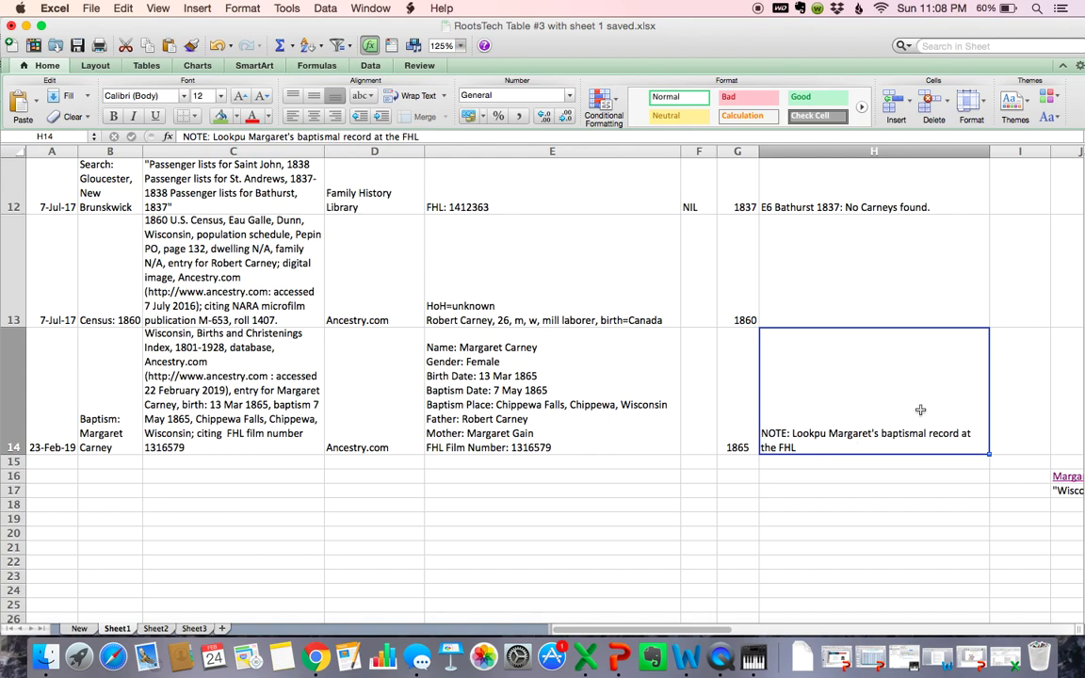
click(237, 116)
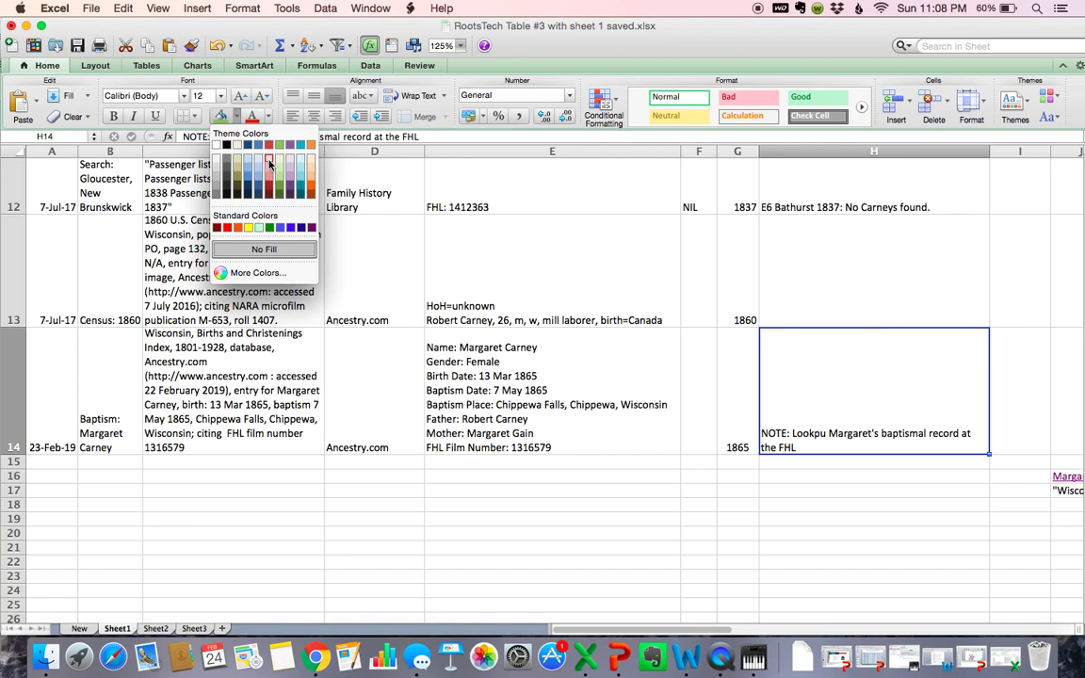
click(270, 165)
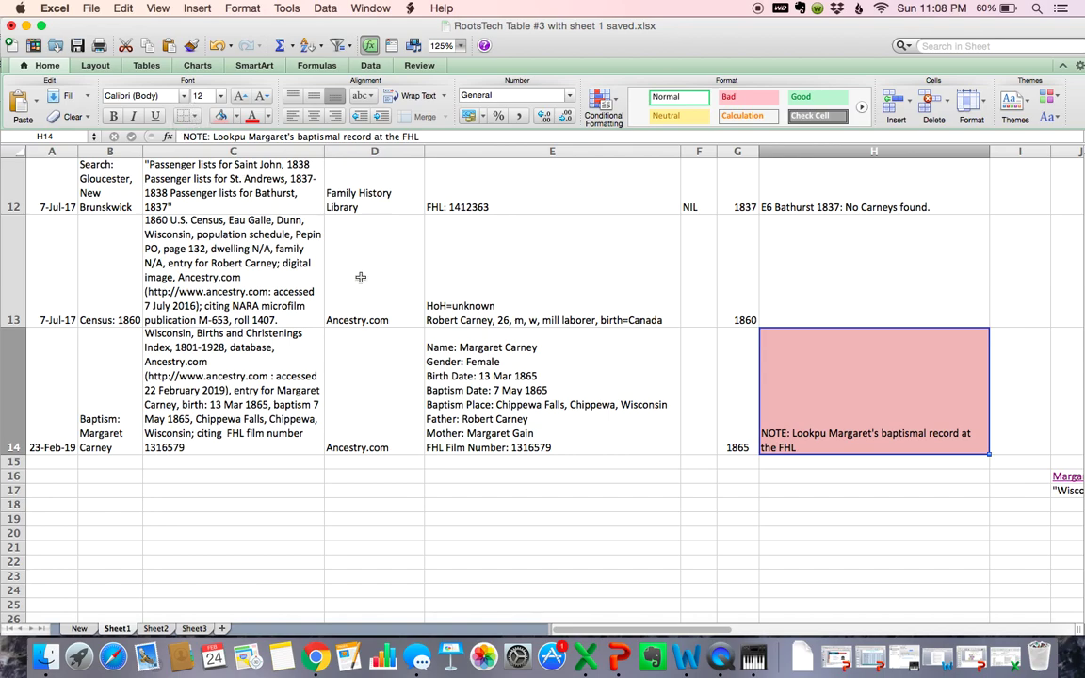
click(672, 450)
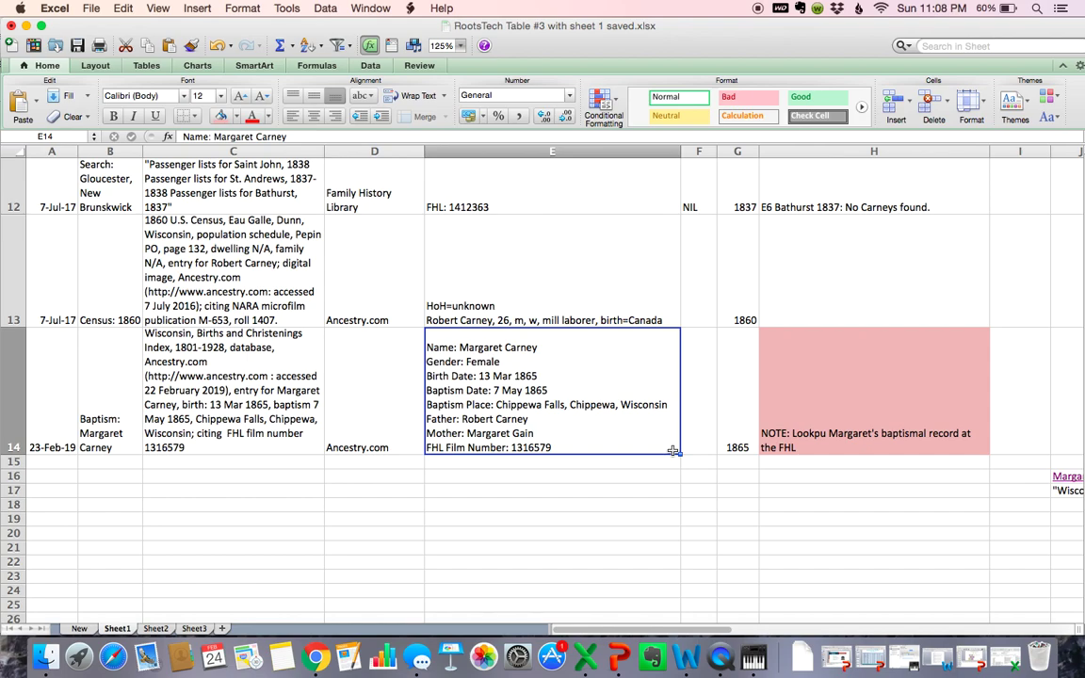
click(791, 405)
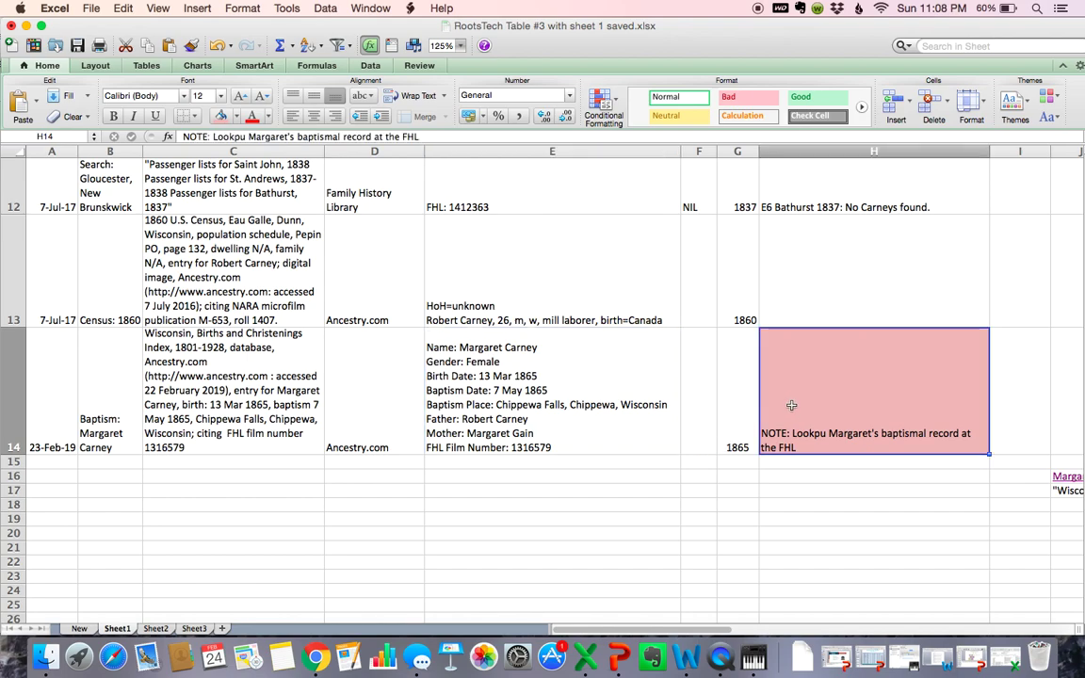